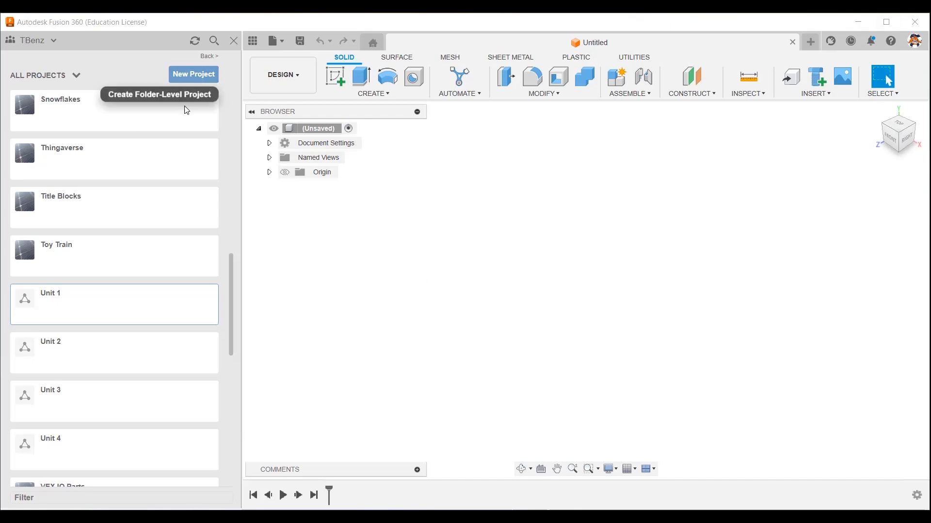
Open the Title Blocks project and hide the project files.
click(108, 213)
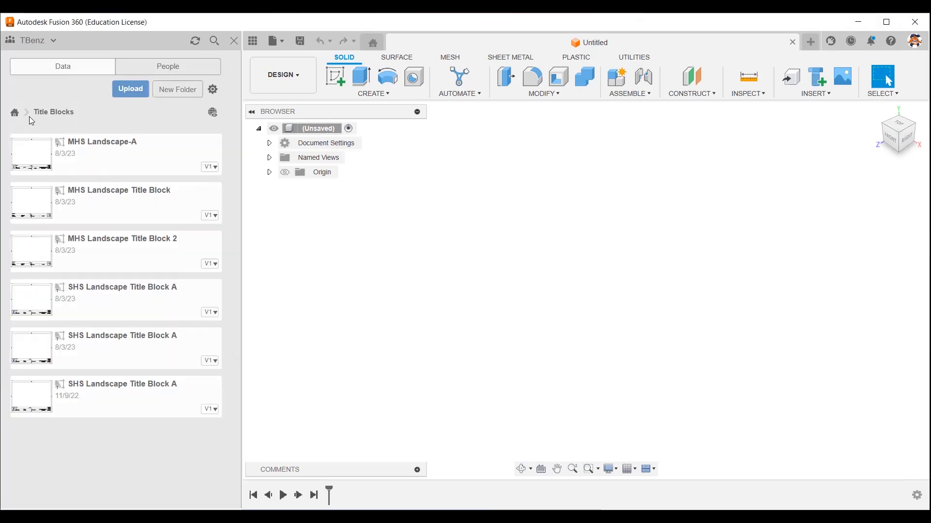
click(253, 43)
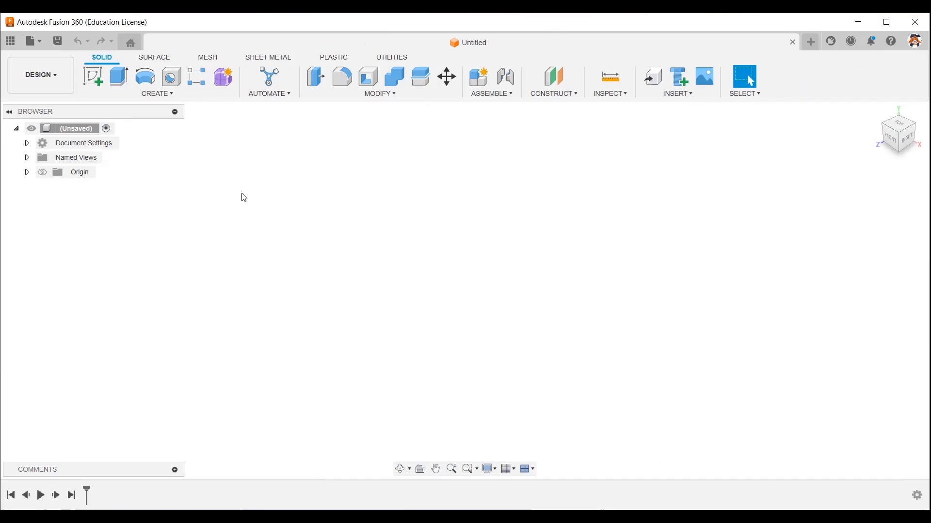
Create a drawing template from scratch with the ASME standard, inch units and an A (11in x 8.5in) sheet, skipping the placeholder view.
click(41, 43)
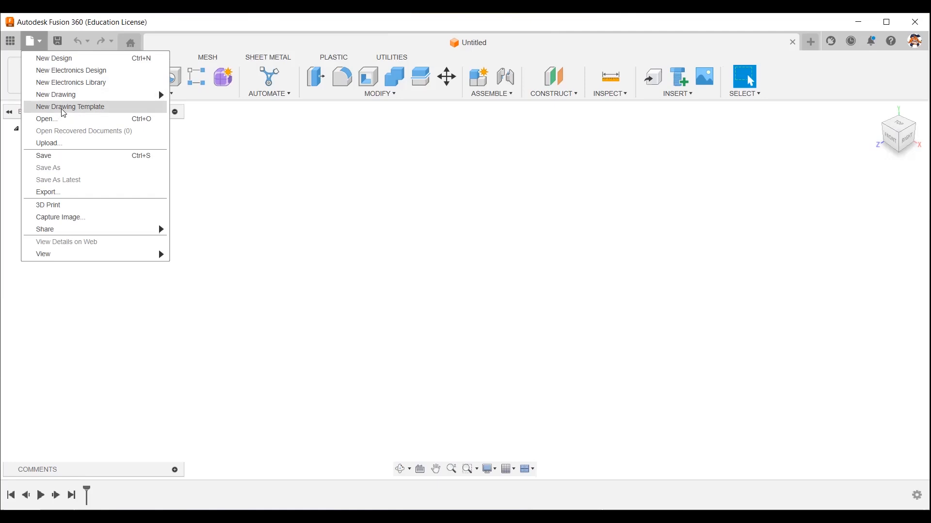
click(63, 111)
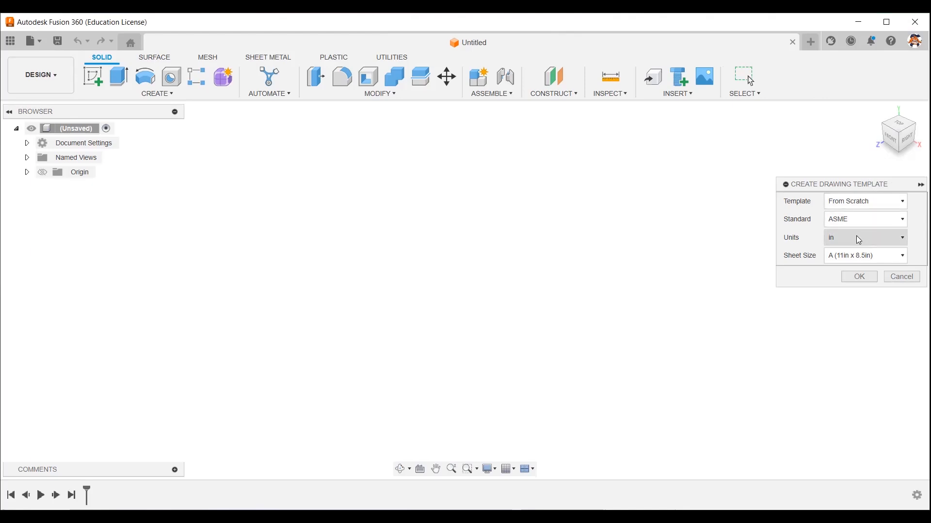
click(904, 257)
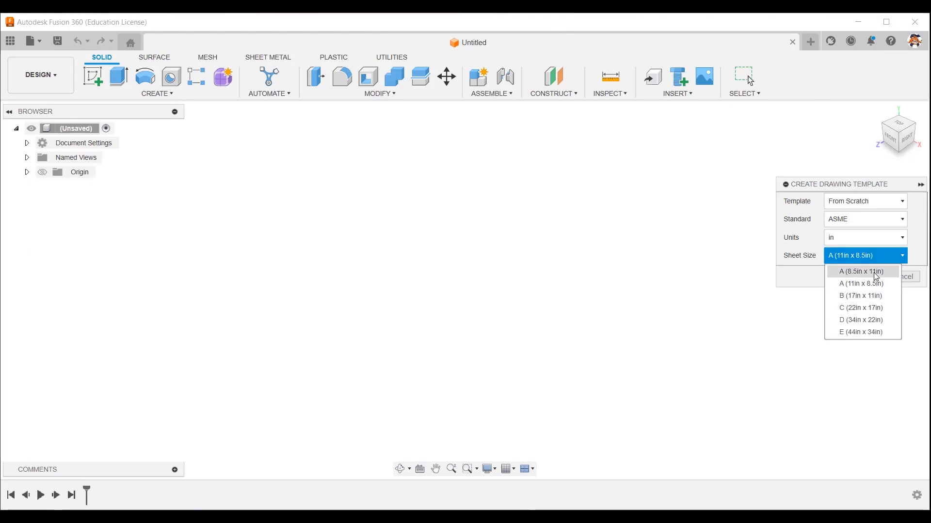
click(864, 284)
click(860, 276)
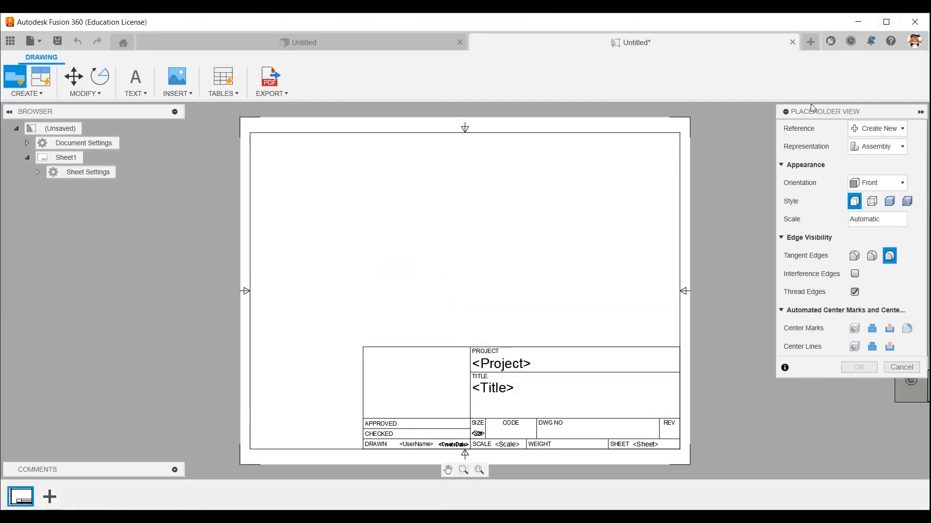
click(912, 369)
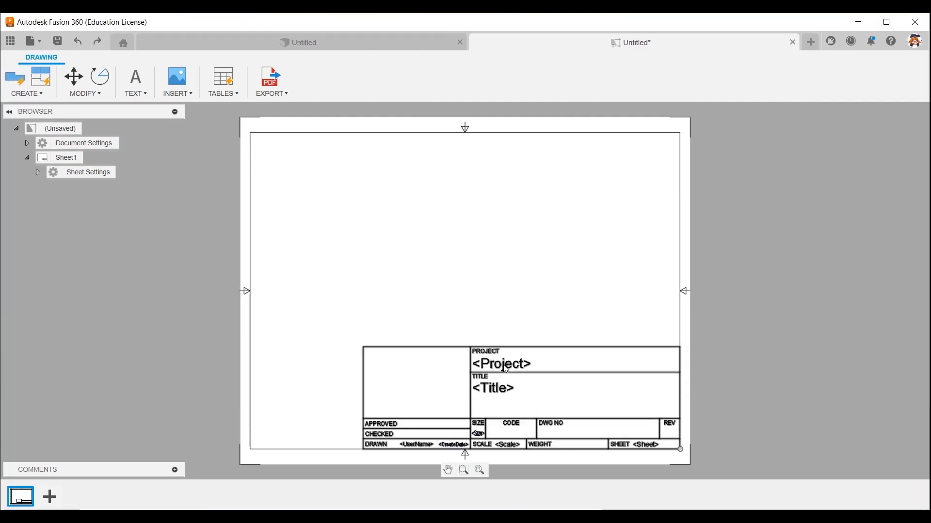
Create a new title block based on ANSI_TITLEBLOCK and name it "SHS Sample".
right_click(505, 371)
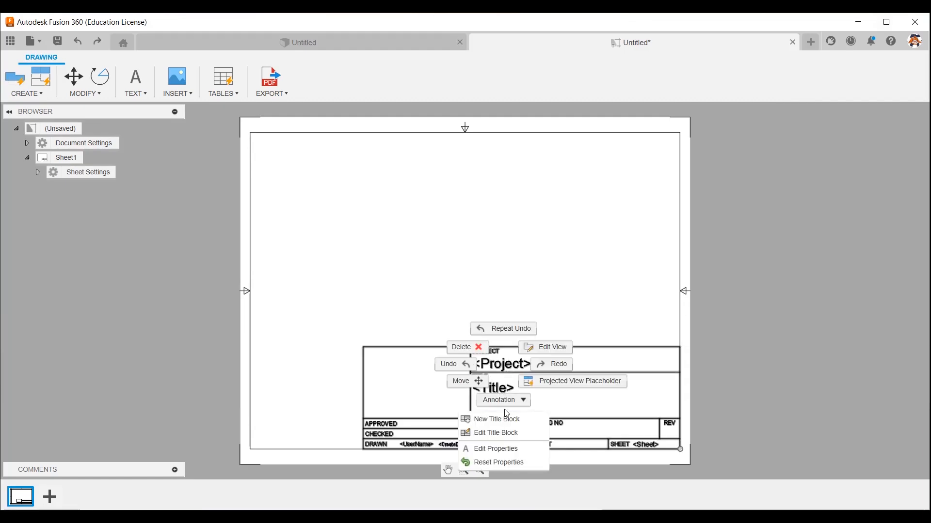
click(506, 434)
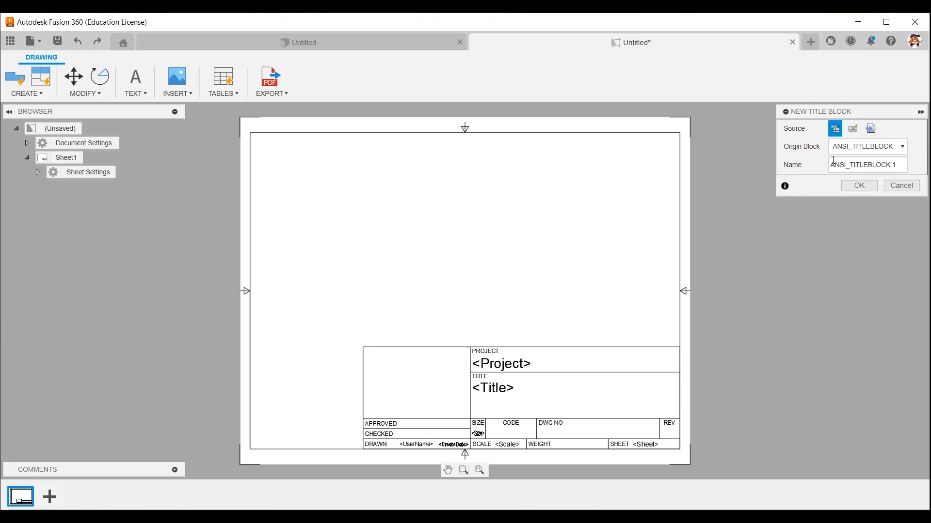
drag(917, 164, 830, 165)
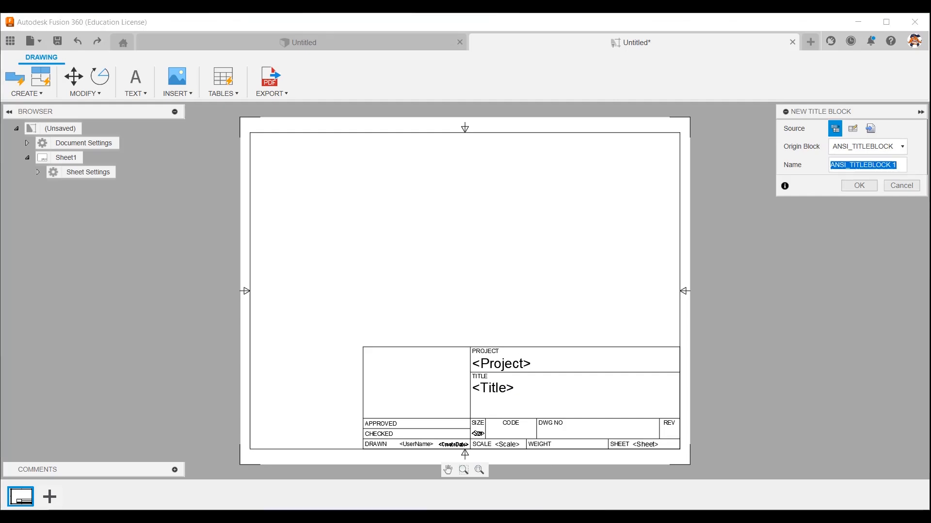
text(SHS)
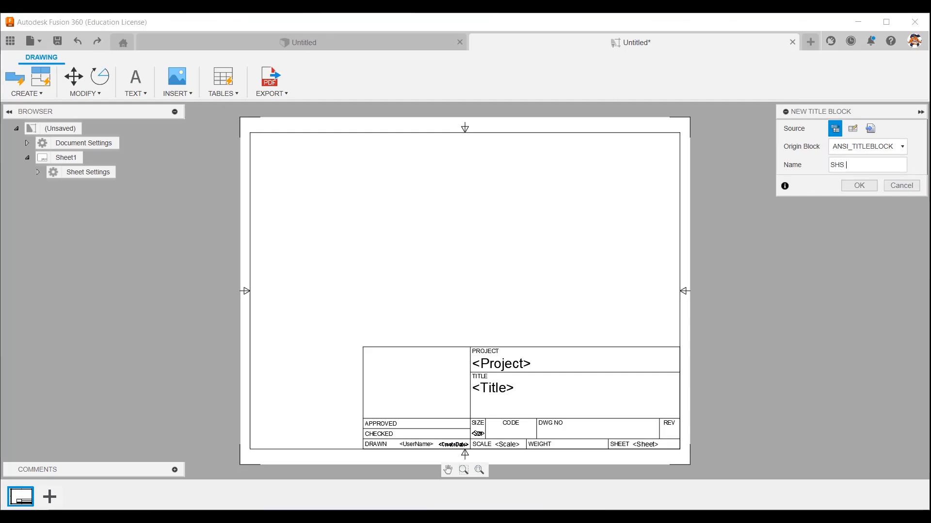
text( Sample)
click(842, 168)
click(859, 187)
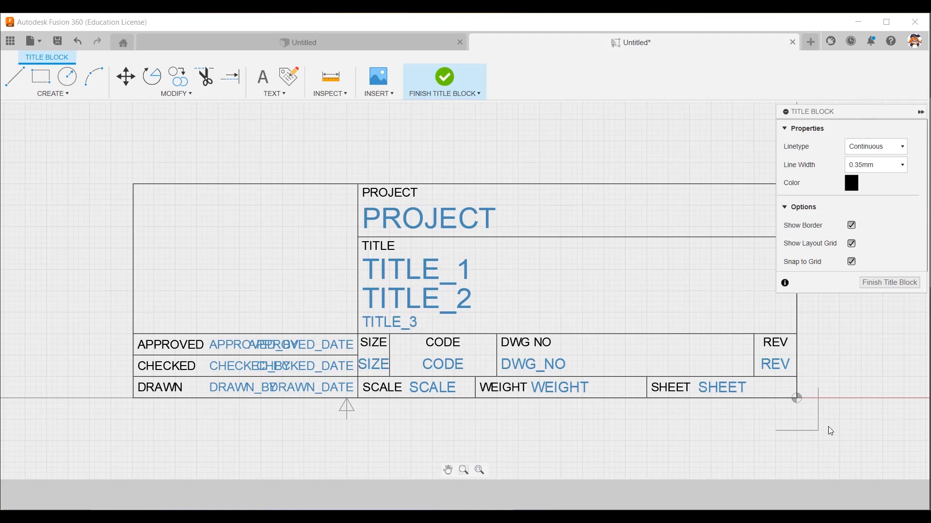
Delete all the existing lines, text and attributes of the title block.
drag(91, 151, 828, 427)
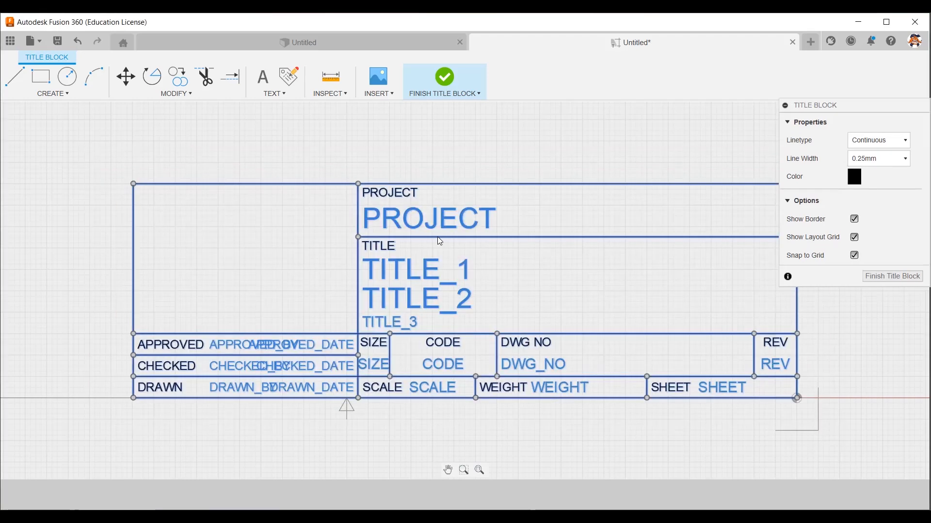
right_click(436, 221)
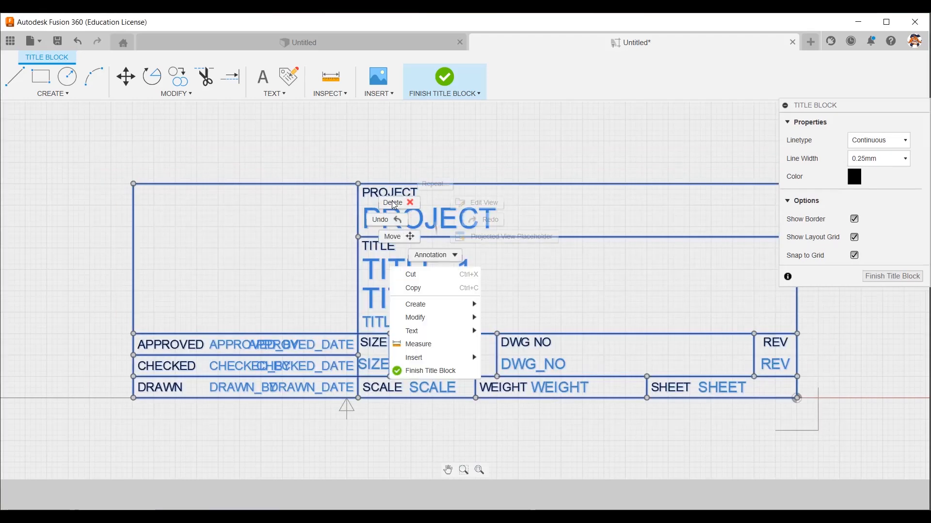
click(393, 203)
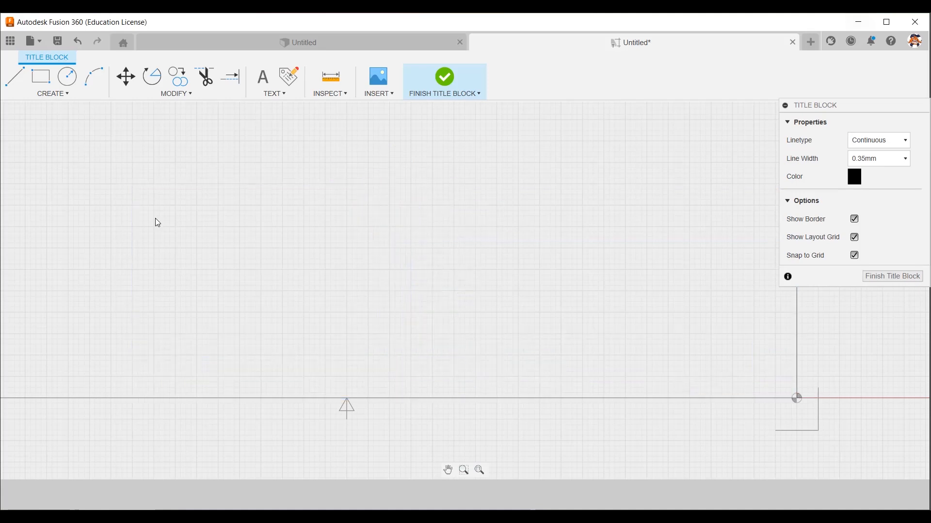
Draw a horizontal line along the sheet's bottom border from its left corner to its right corner.
scroll(533, 392, down, 3)
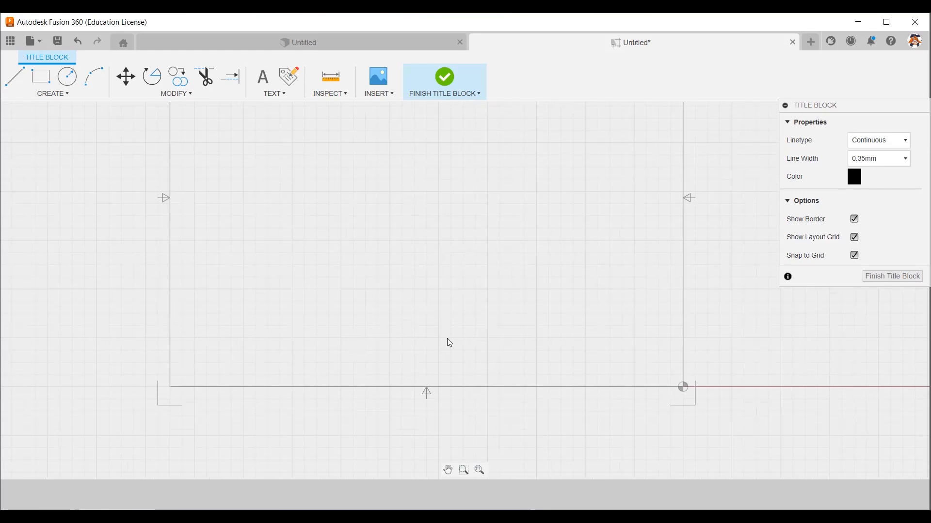
click(19, 79)
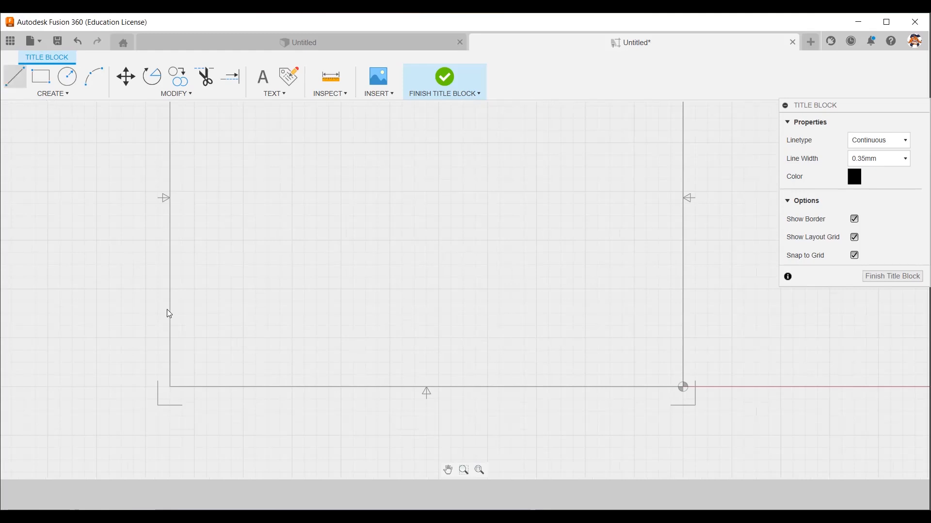
click(170, 387)
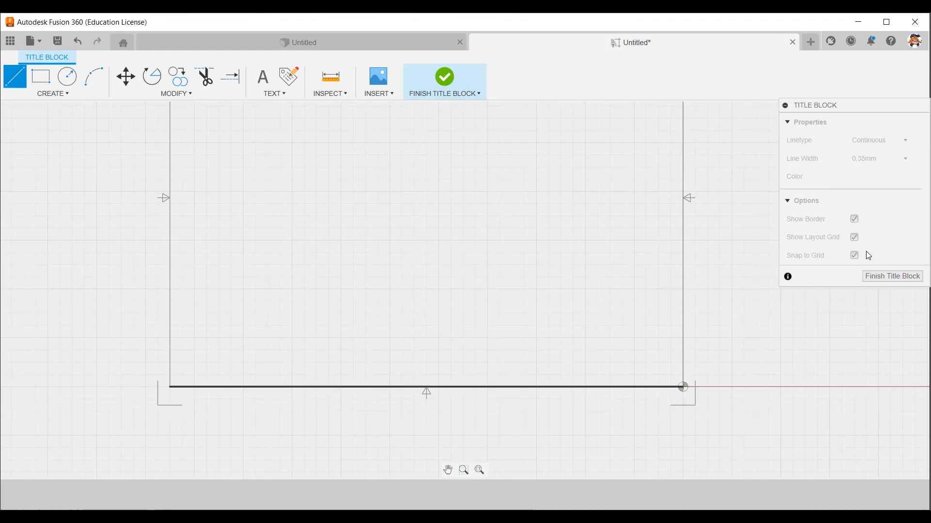
key(Escape)
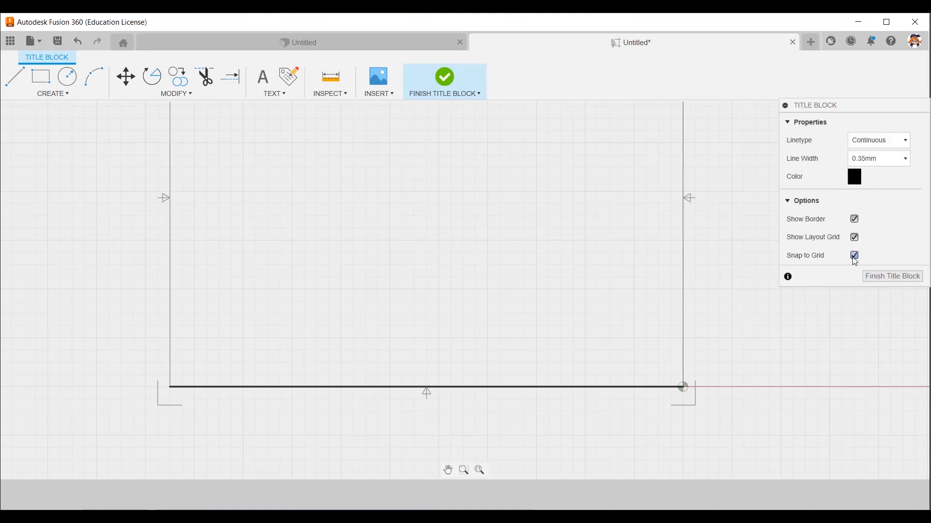
click(15, 76)
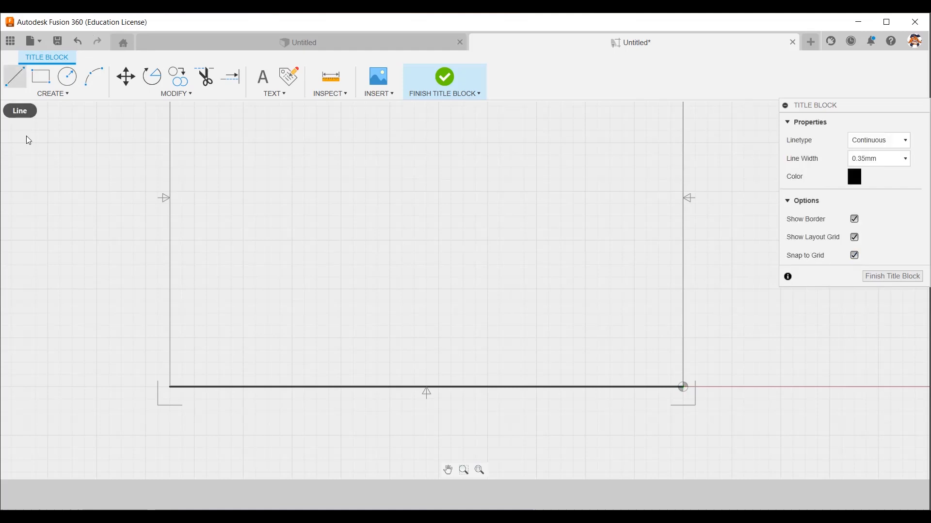
key(Escape)
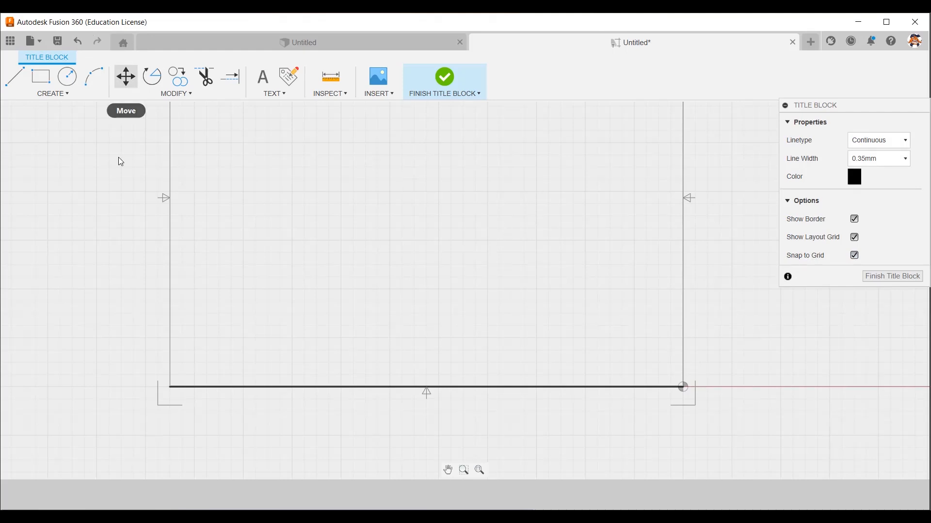
Move the horizontal line up from the bottom border by one major grid square.
click(126, 77)
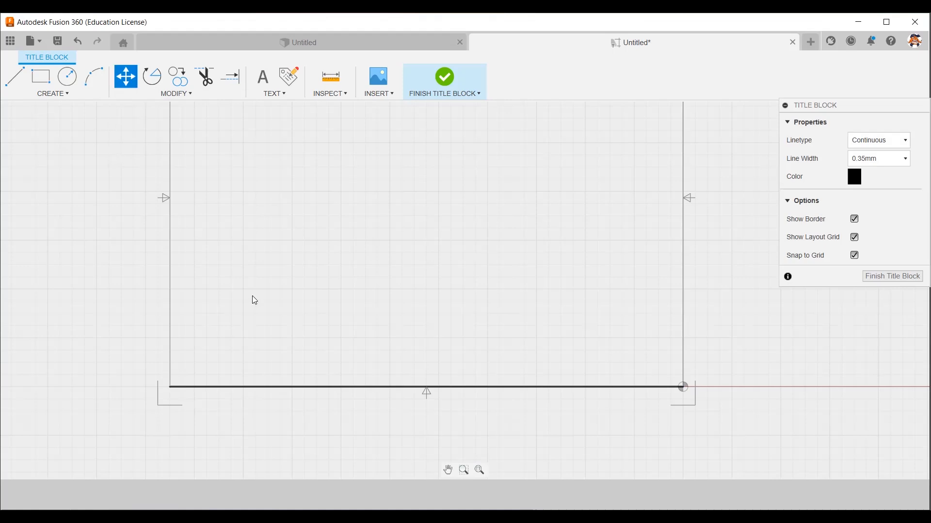
click(251, 390)
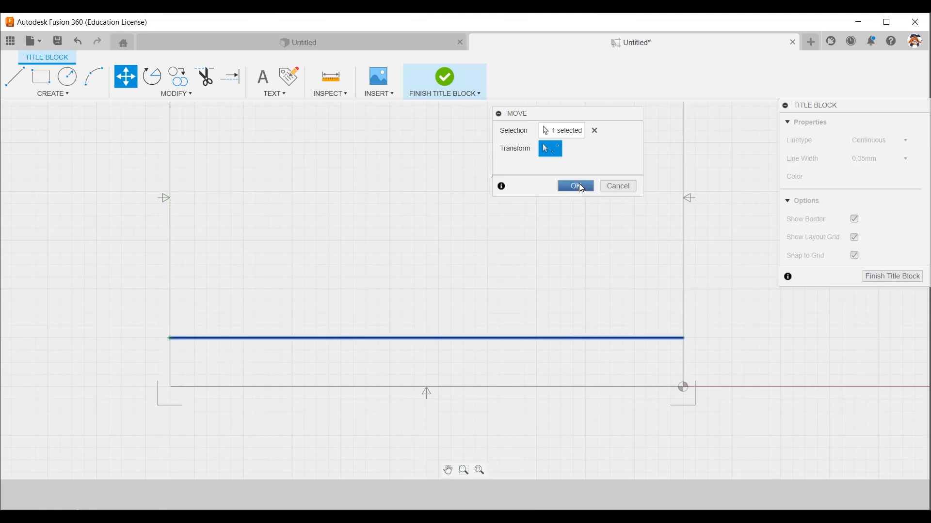
click(576, 187)
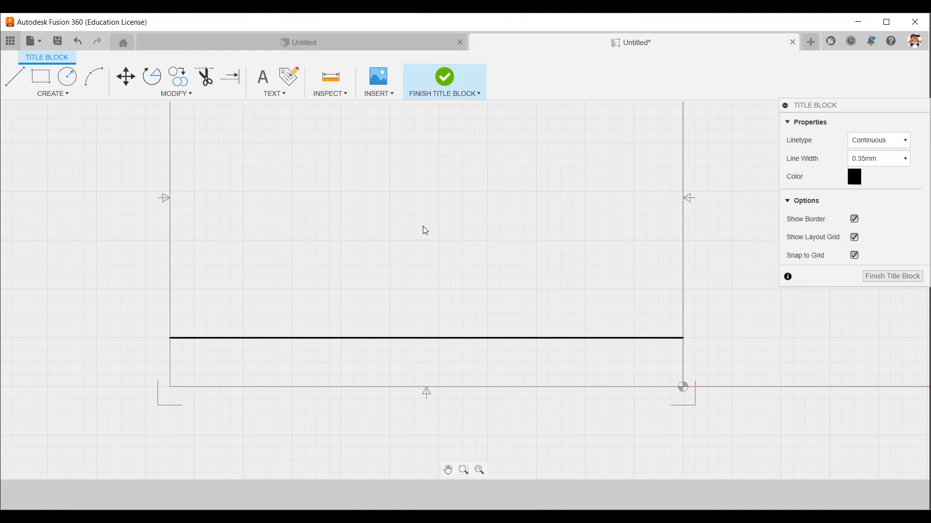
Draw vertical lines from both ends of the horizontal line to the bottom border, and move the right one 1 inch left.
key(Escape)
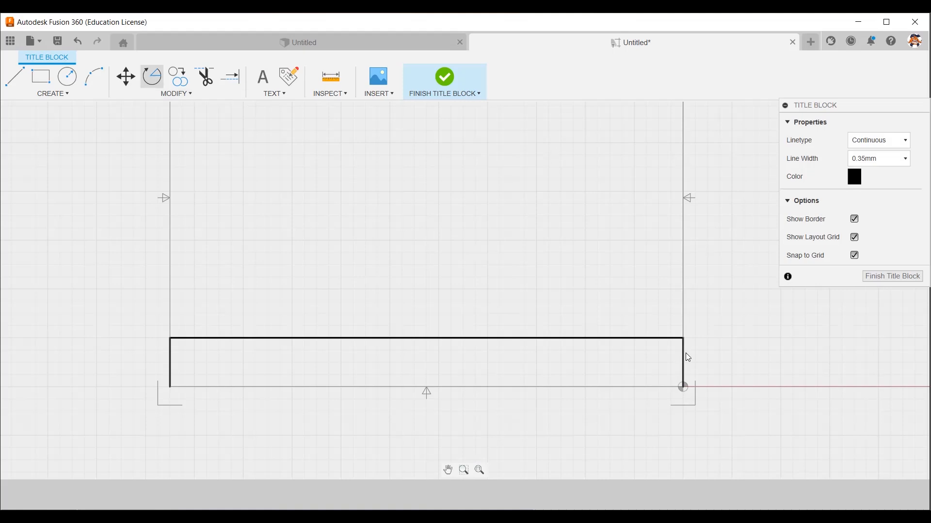
drag(683, 339, 647, 341)
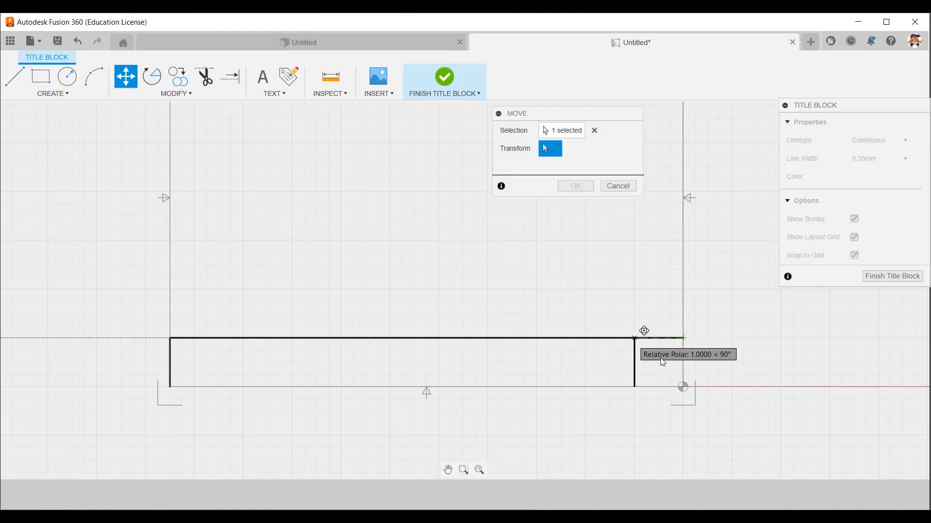
click(576, 186)
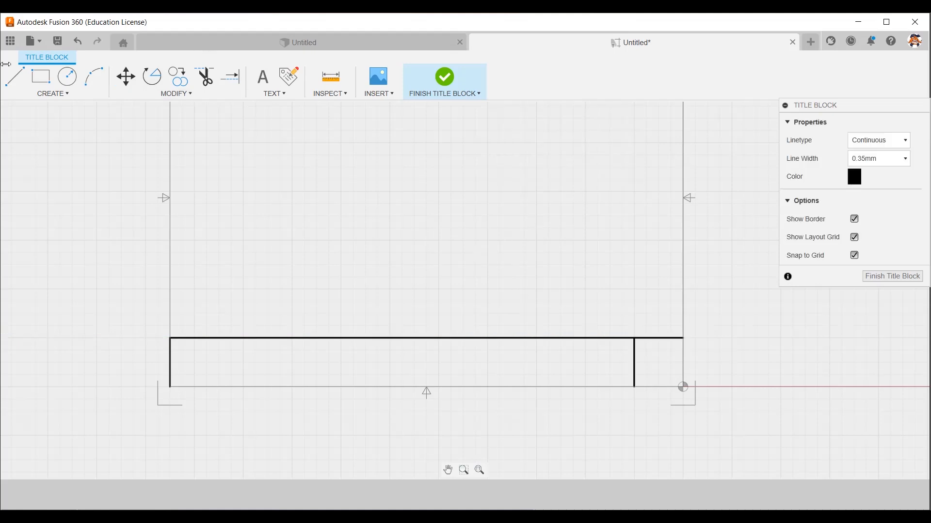
Draw a line along the bottom border between the two vertical lines and move it up to their midpoints.
click(26, 76)
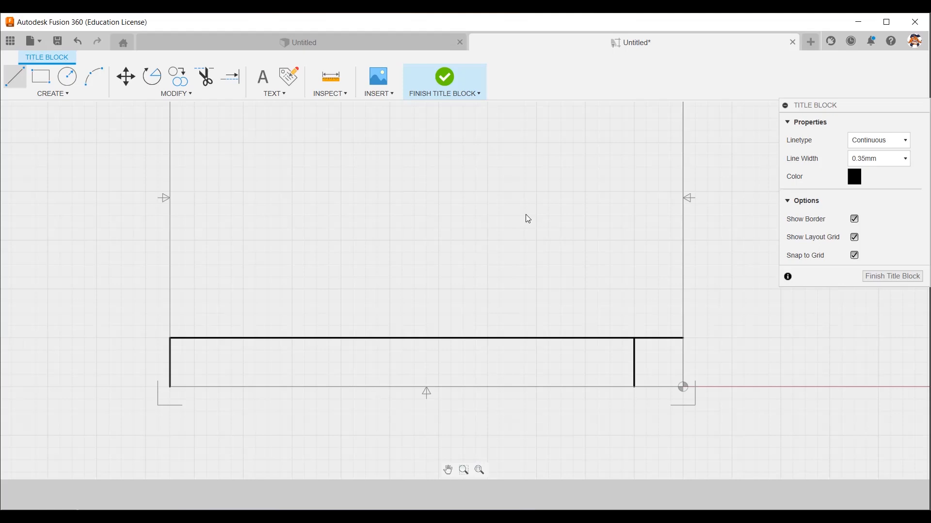
key(m)
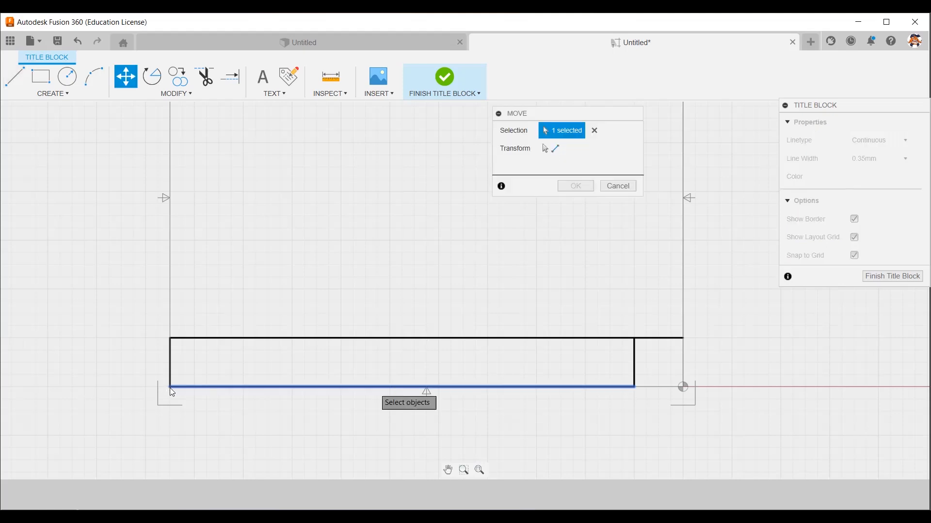
click(170, 363)
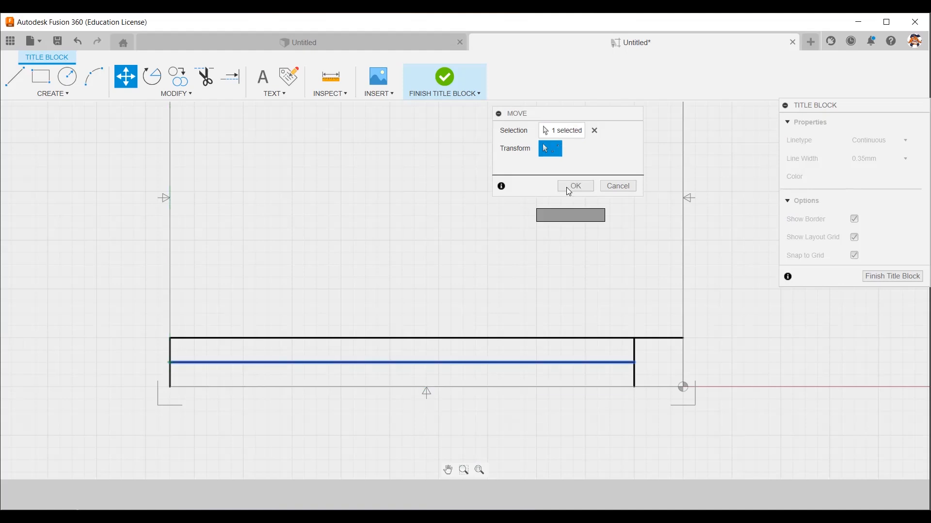
click(574, 187)
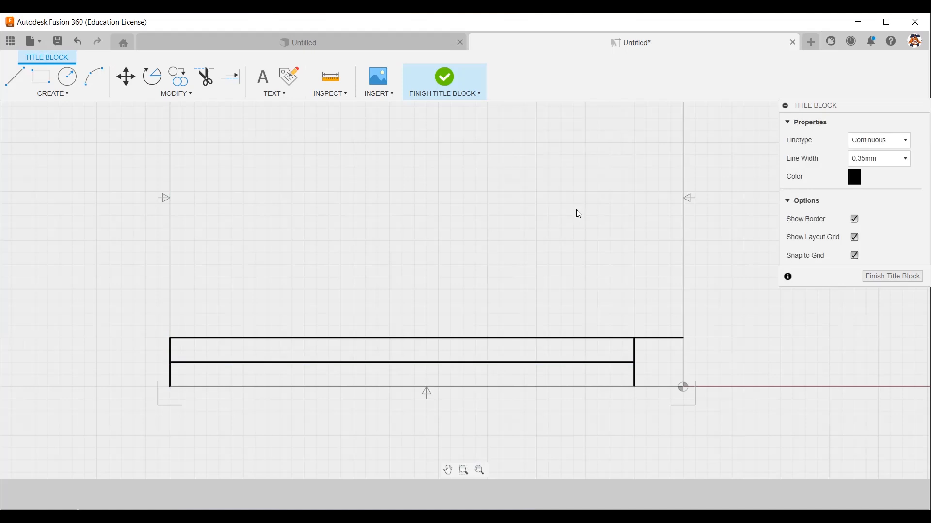
Move the left vertical line 2.375 inches to the right to divide the title block rows.
click(231, 76)
key(Escape)
click(169, 355)
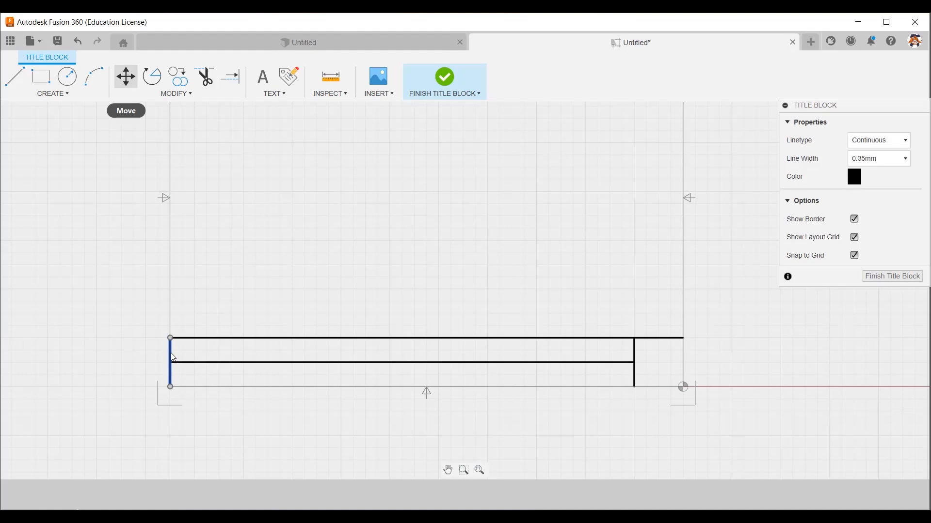
click(239, 341)
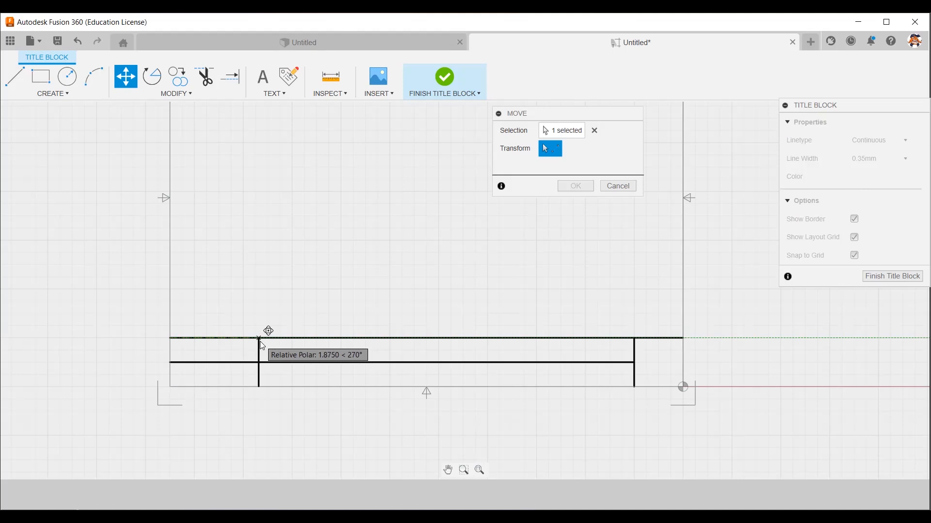
click(288, 344)
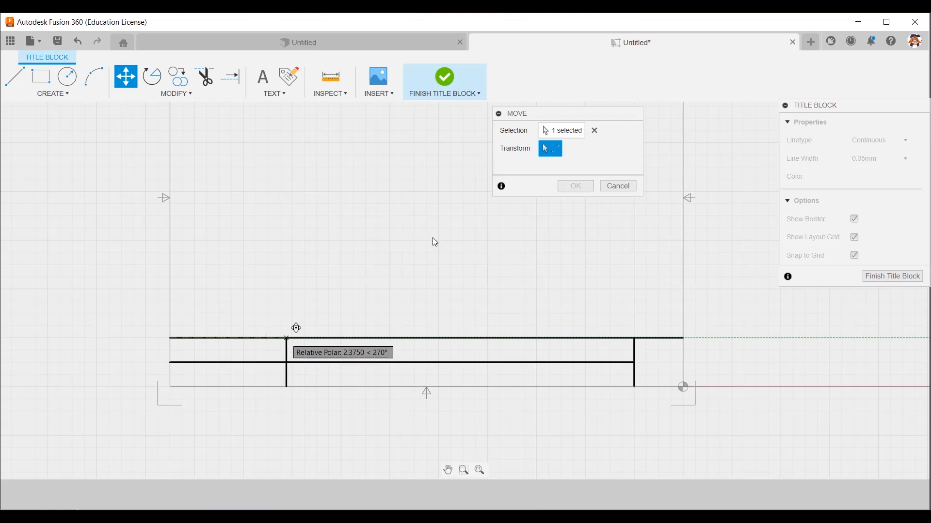
click(576, 186)
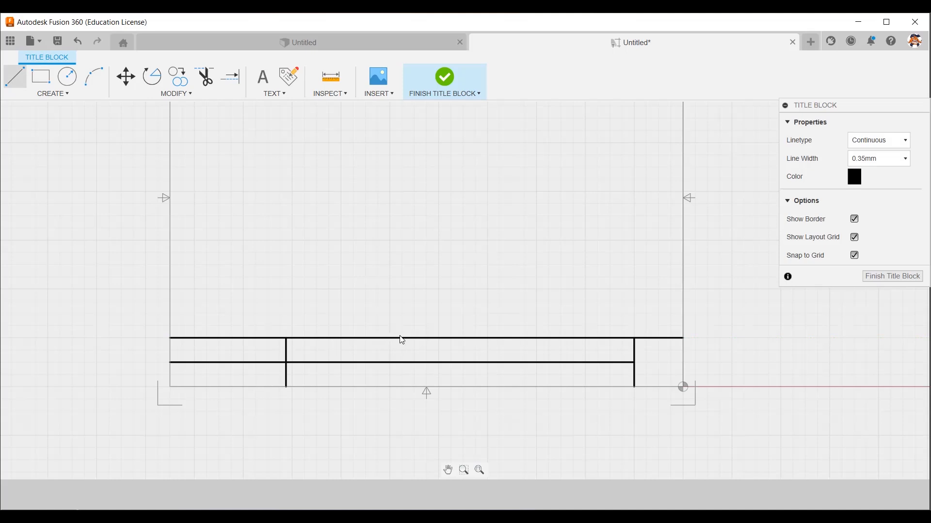
Paste copies of the vertical divider at 2.375-inch spacing to the right and trim the dividers out of the upper row.
key(ctrl+v)
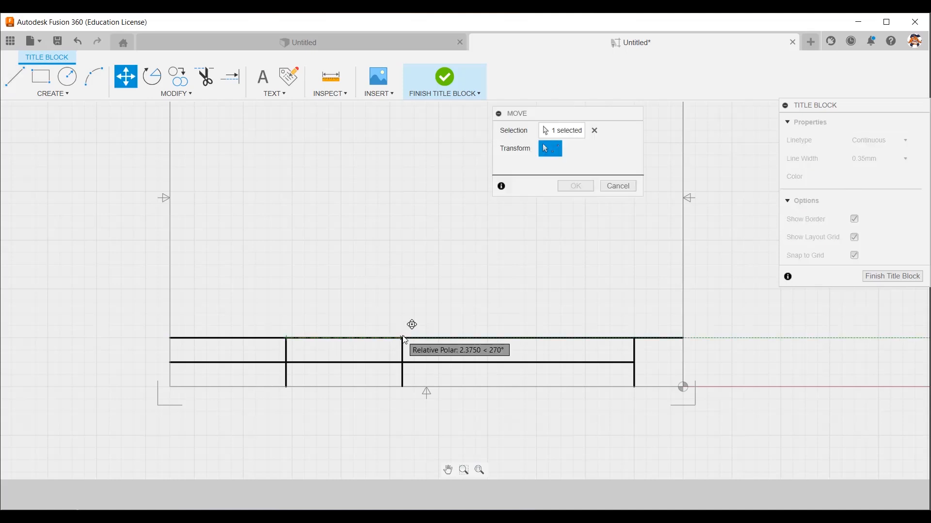
click(403, 338)
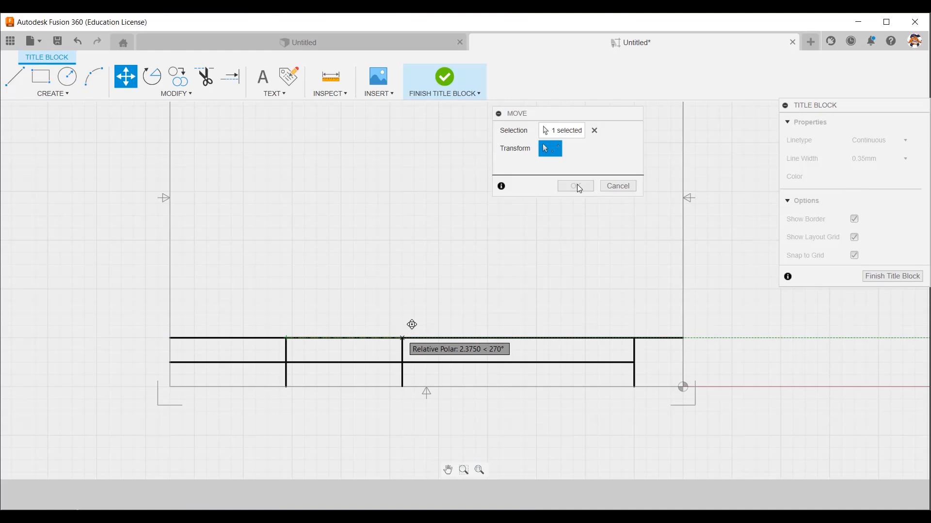
click(33, 78)
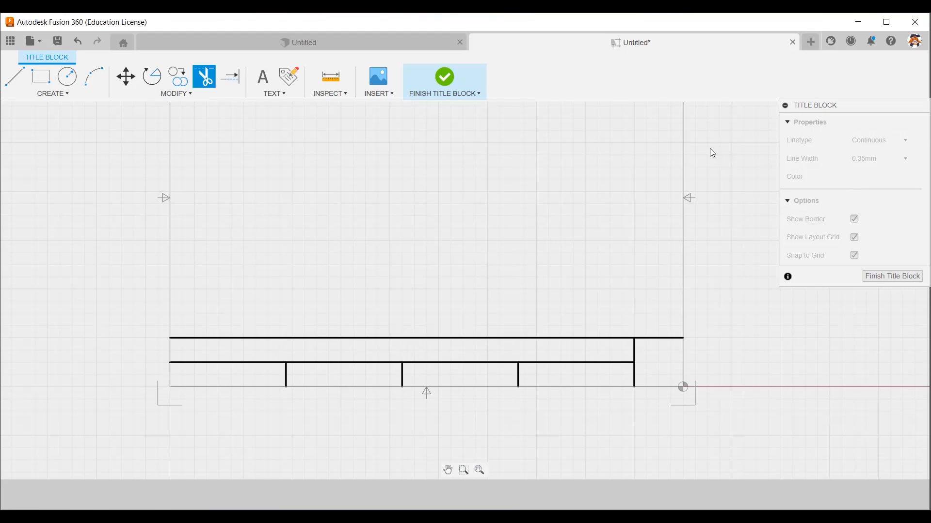
Insert the image Sutherland Knight Right Facing from the computer into the title block, keeping the default scale and rotation.
click(381, 79)
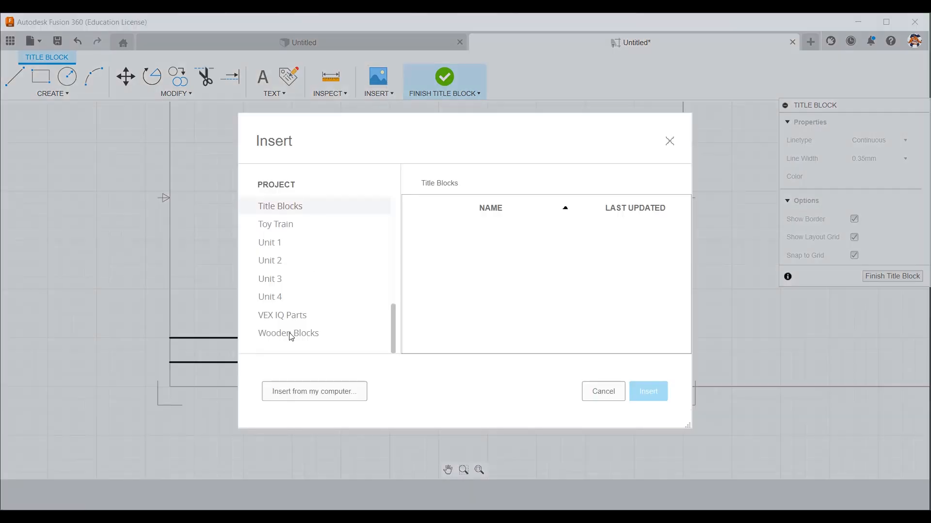
click(317, 396)
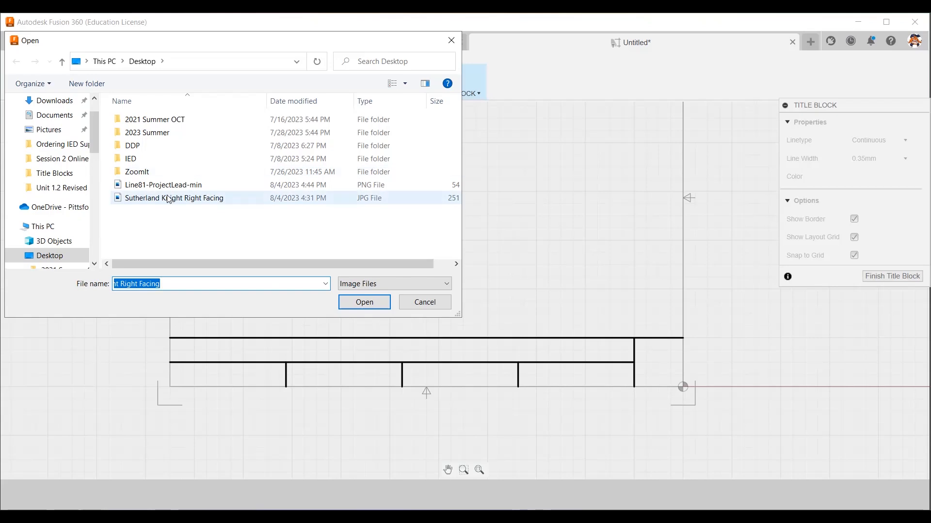
click(169, 199)
click(380, 303)
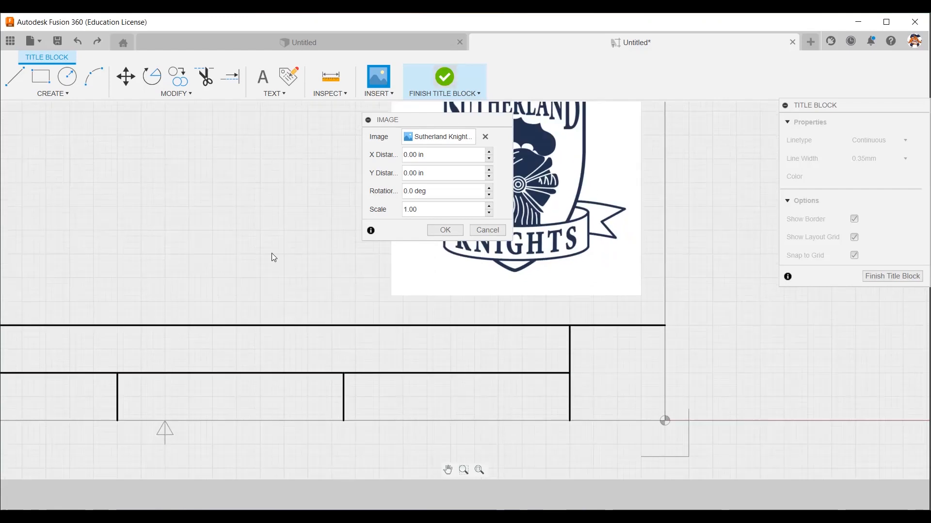
click(610, 342)
key(Return)
Shrink the logo image and move it into the square cell at the right end of the title block.
scroll(641, 255, up, 1)
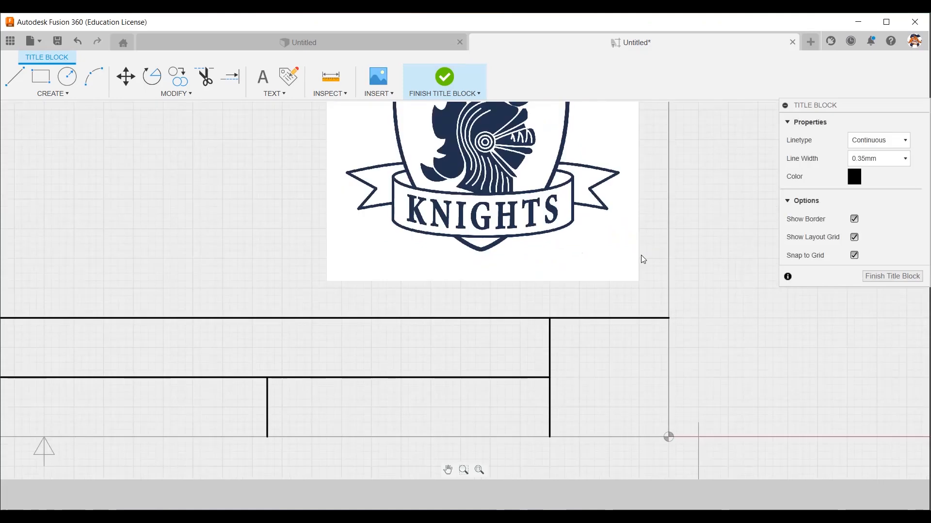
click(640, 280)
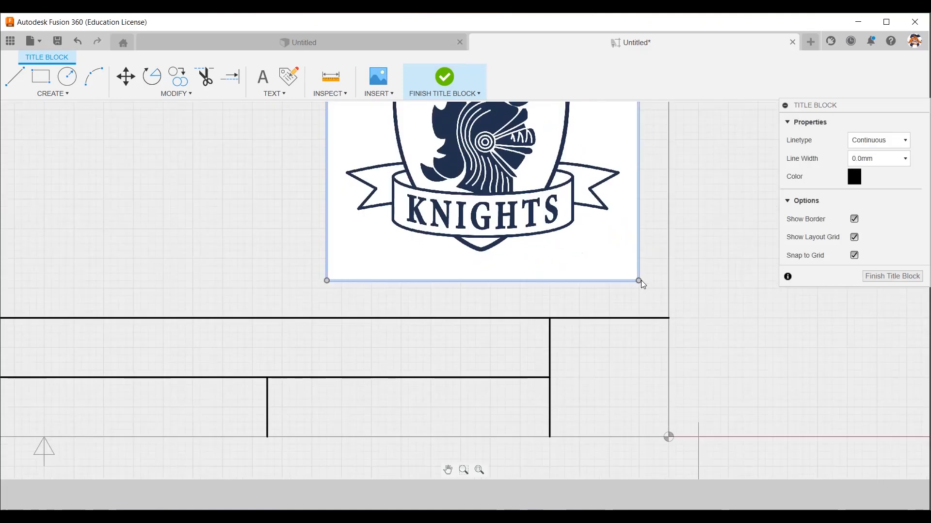
drag(638, 279, 484, 154)
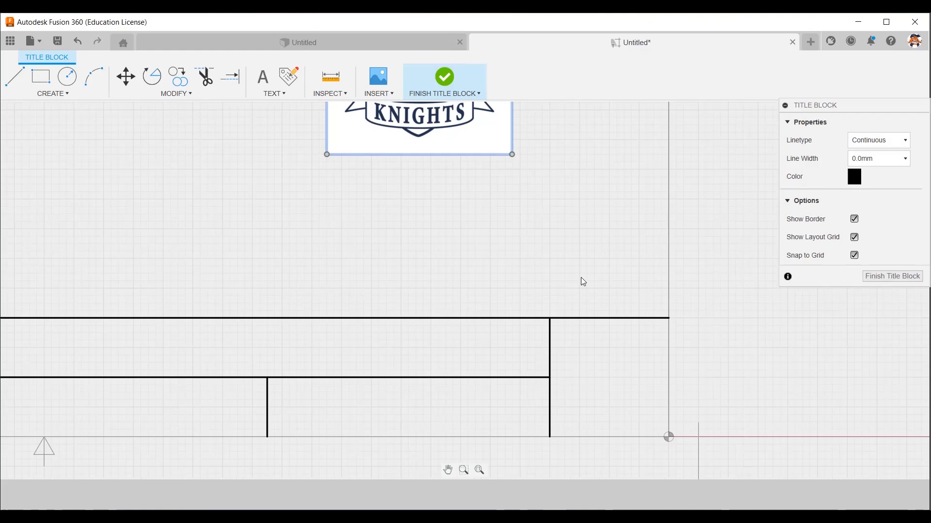
drag(461, 120, 461, 117)
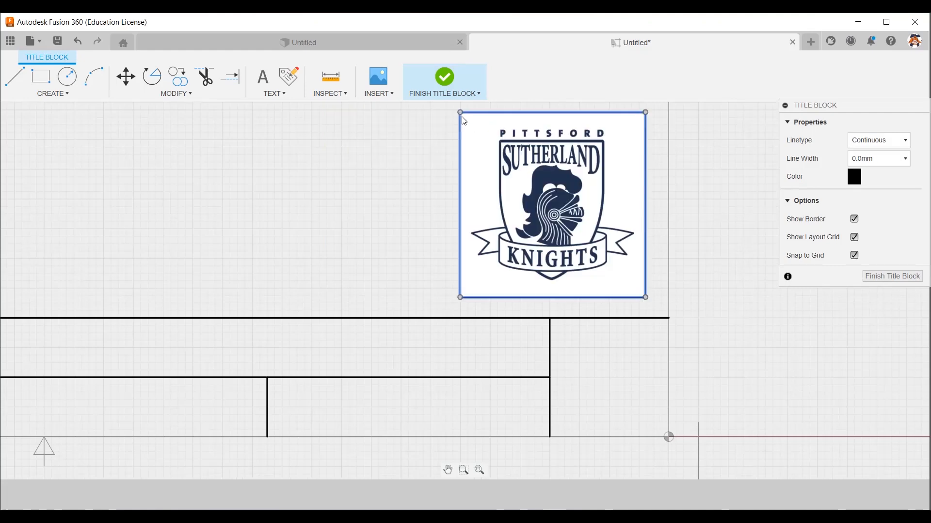
click(614, 341)
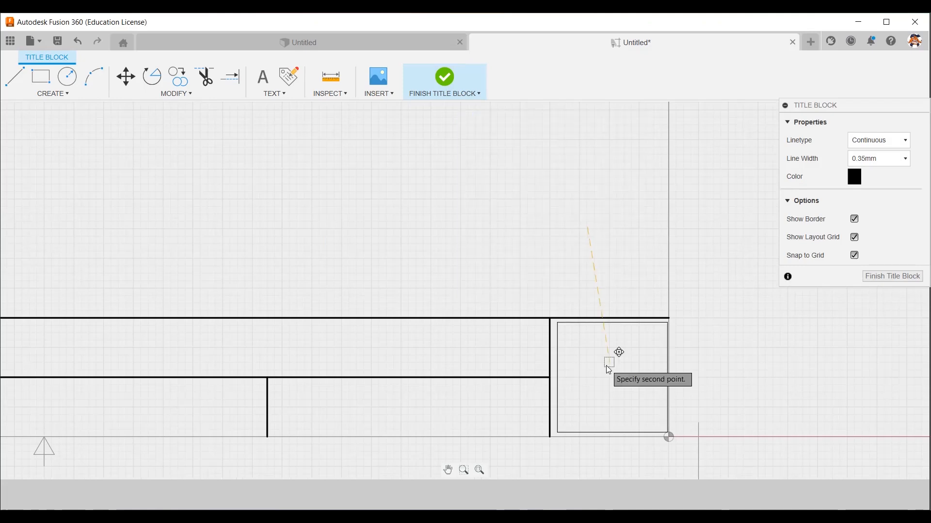
click(607, 365)
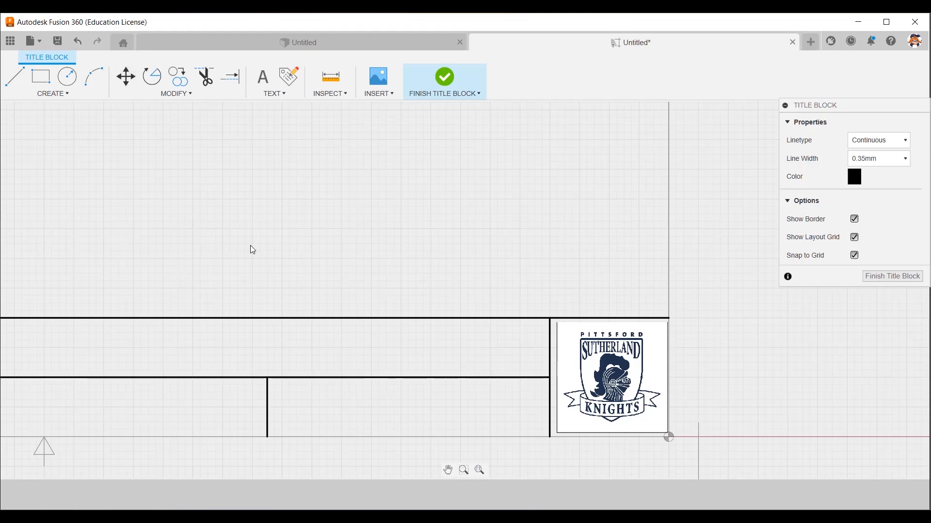
Turn off Snap to Grid for the title block.
scroll(250, 245, down, 5)
middle_drag(249, 241, 582, 297)
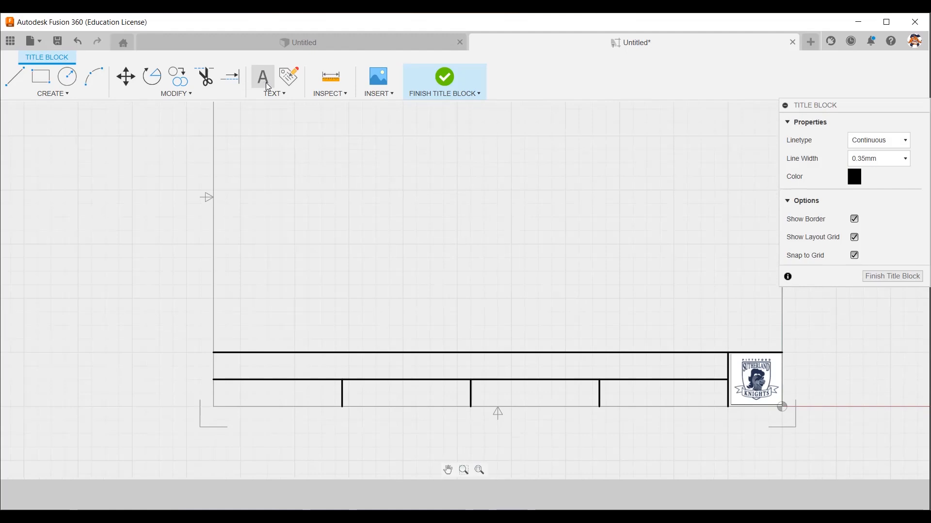
click(855, 256)
Add the text "Drawing Title:" at 0.08 in height and place it in the upper-left corner of the top row.
click(263, 80)
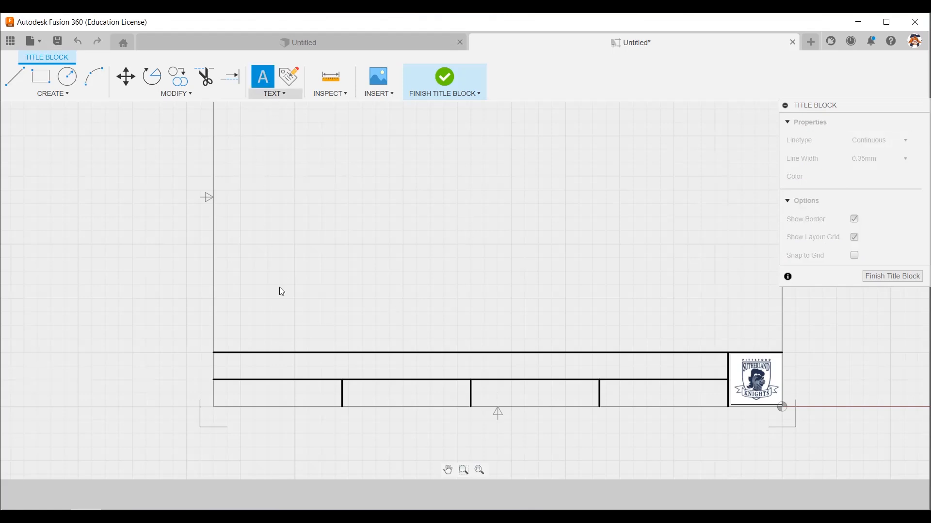
click(384, 302)
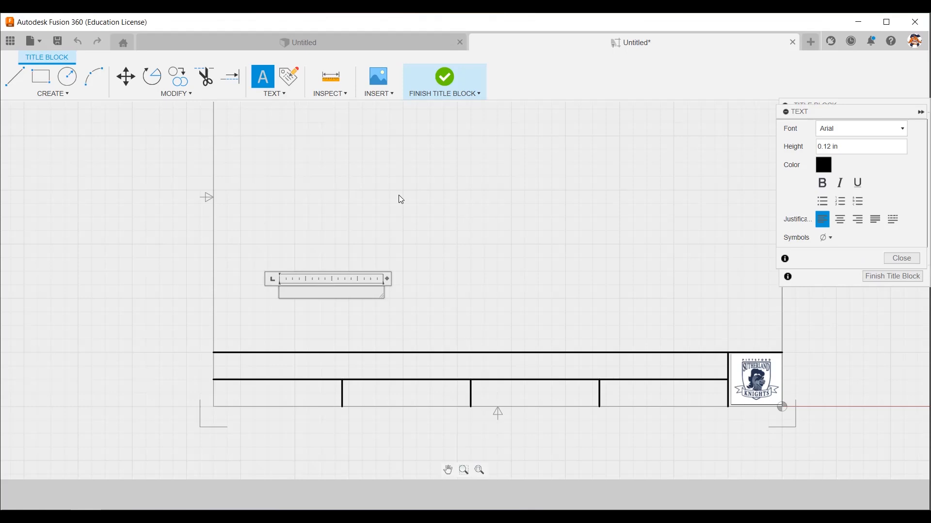
drag(843, 146, 795, 148)
key(BackSpace)
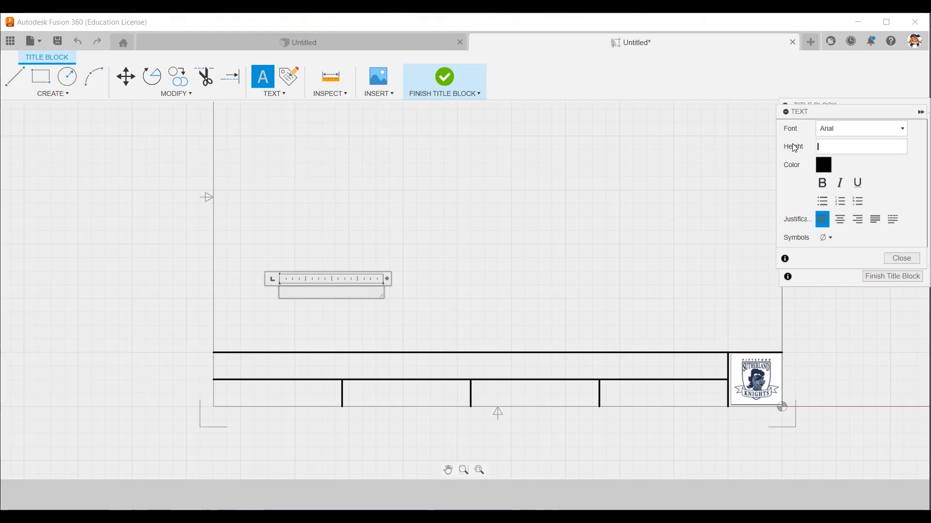
text(0.08)
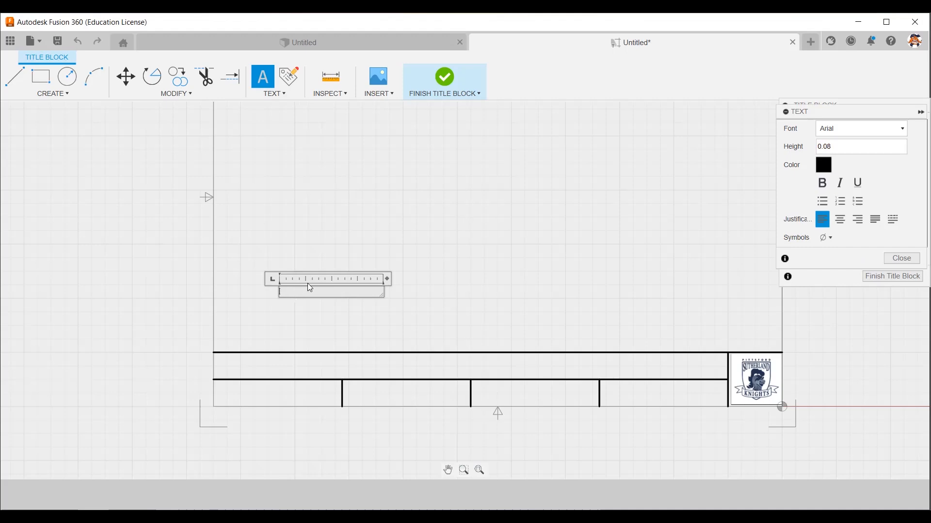
click(308, 286)
text(Drawing Title:)
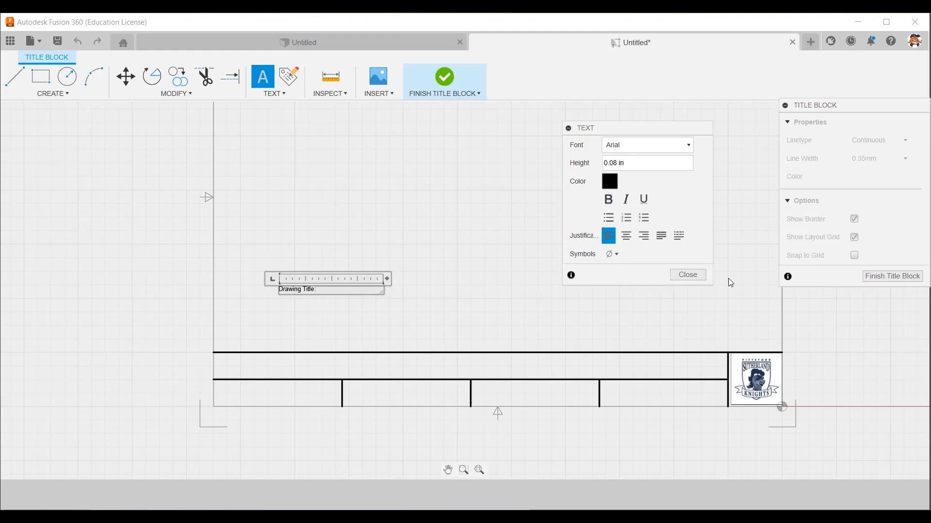
click(689, 275)
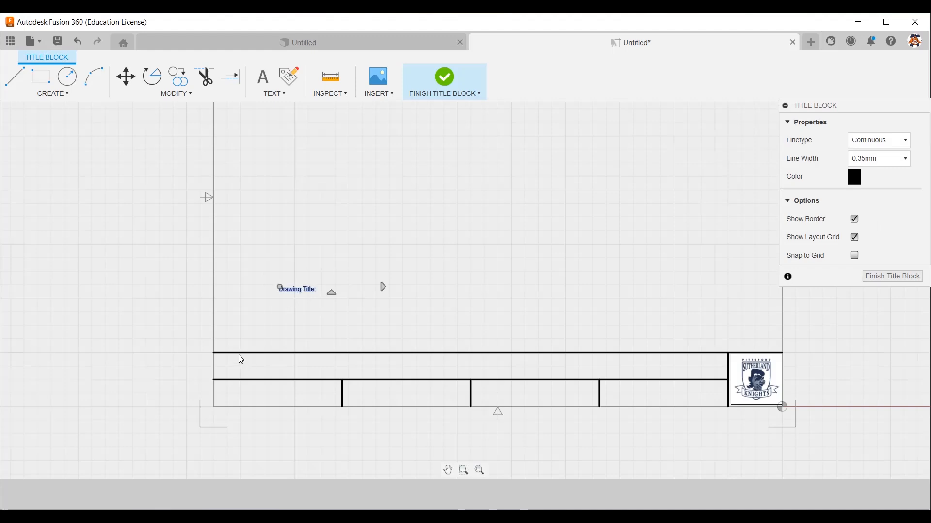
scroll(203, 361, up, 5)
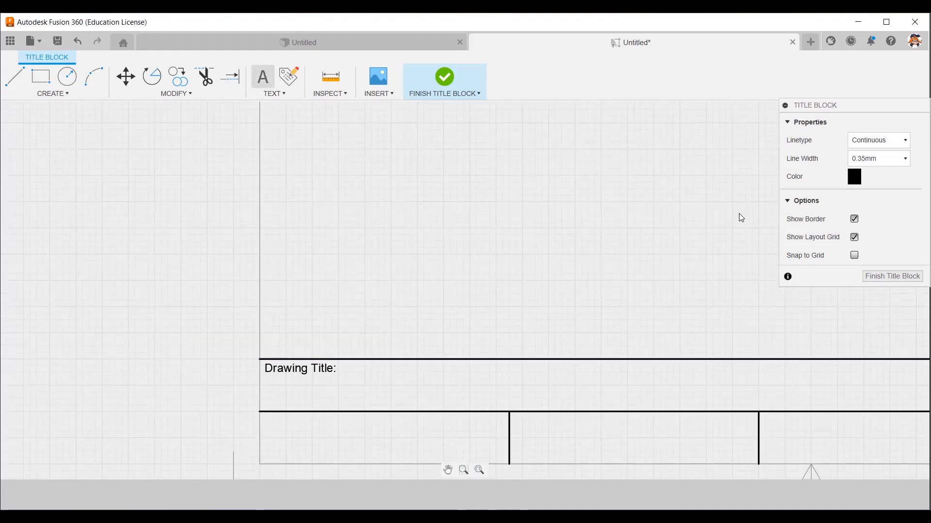
Add the text "Drawn By:" at 0.08 in height and place it in the first cell of the lower row.
drag(632, 164, 610, 153)
text(0.08)
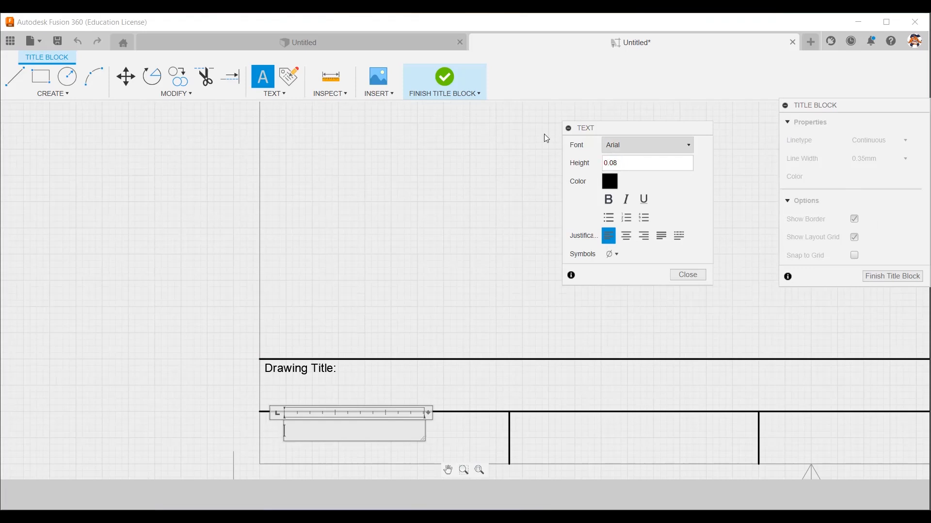
click(313, 430)
text(Drawn By:)
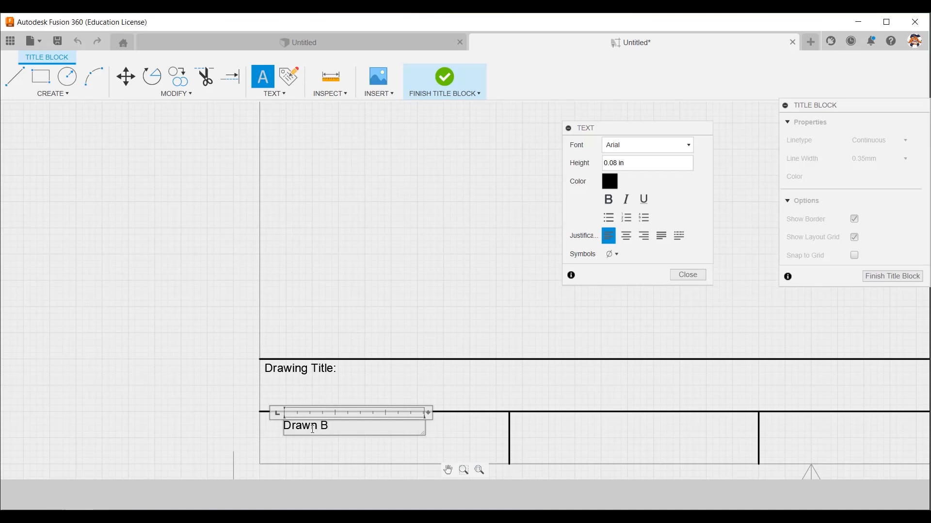
click(351, 443)
click(315, 427)
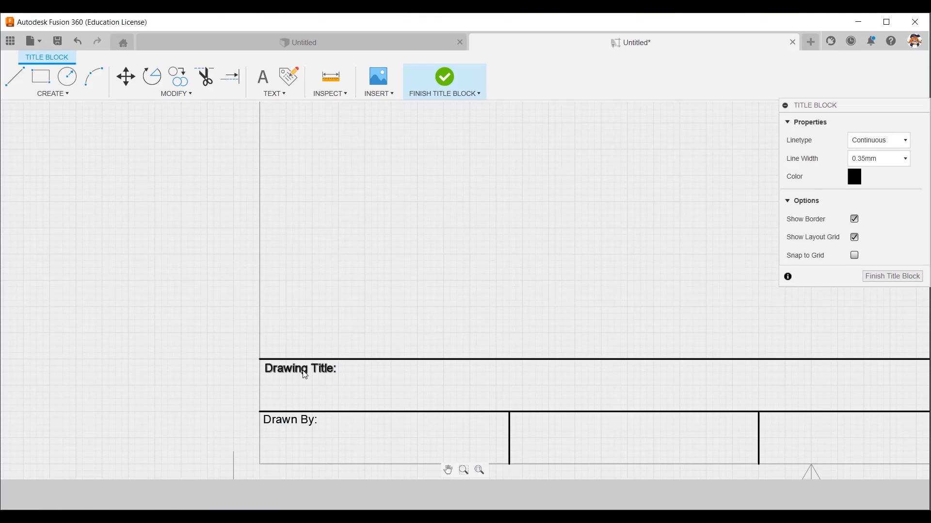
Copy the "Drawing Title:" text, change the copy to "Scale:" and move it into the second lower cell.
right_click(305, 374)
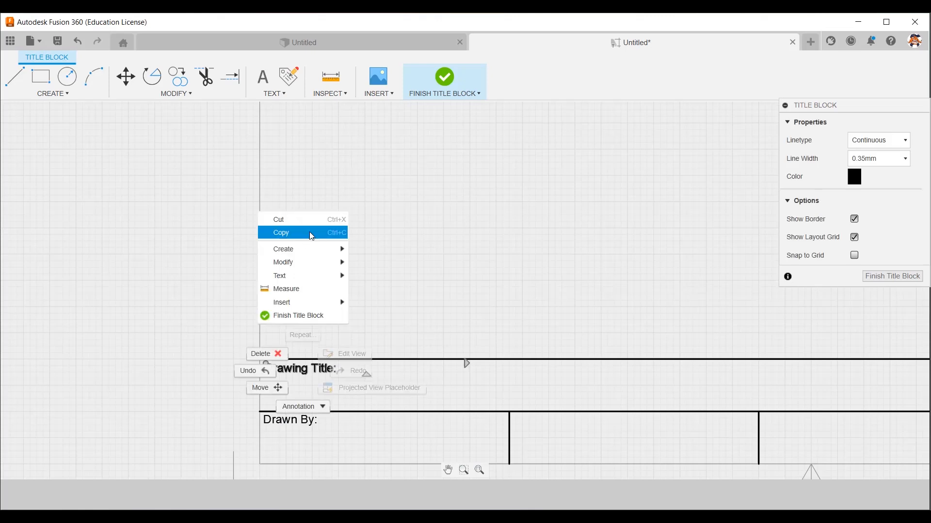
right_click(465, 243)
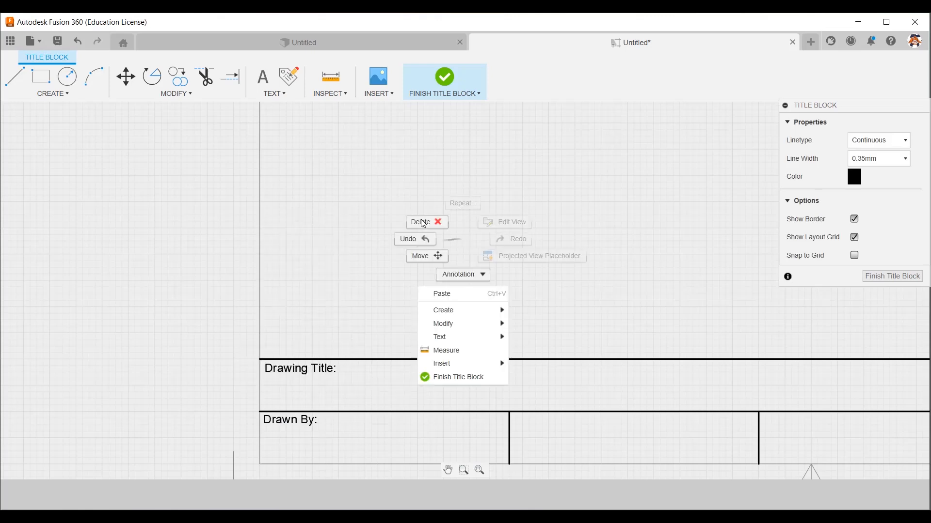
click(485, 301)
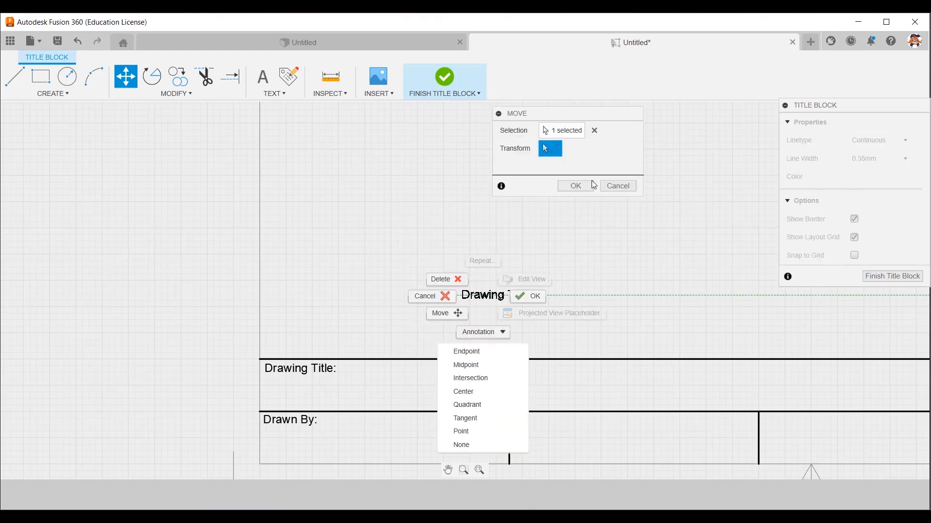
double_click(515, 297)
drag(574, 293, 452, 333)
key(ctrl+c)
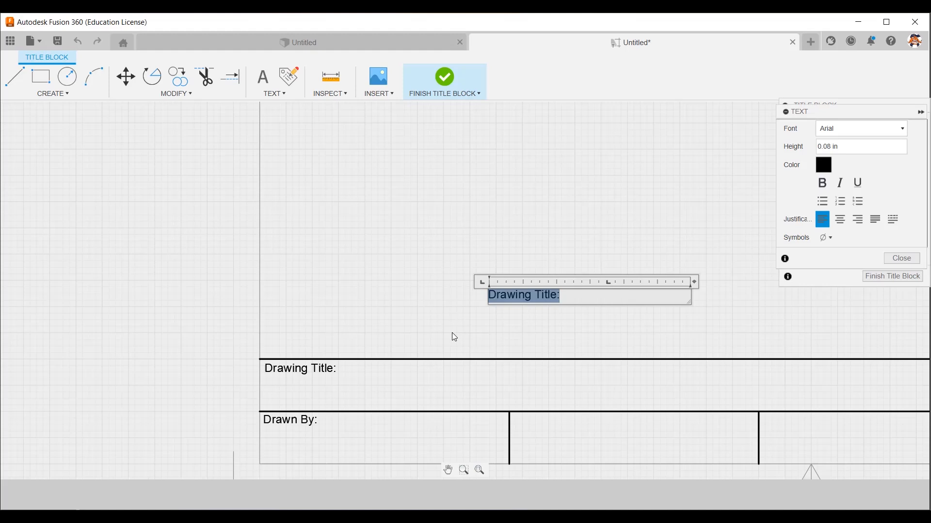
text(Scale:)
key(Return)
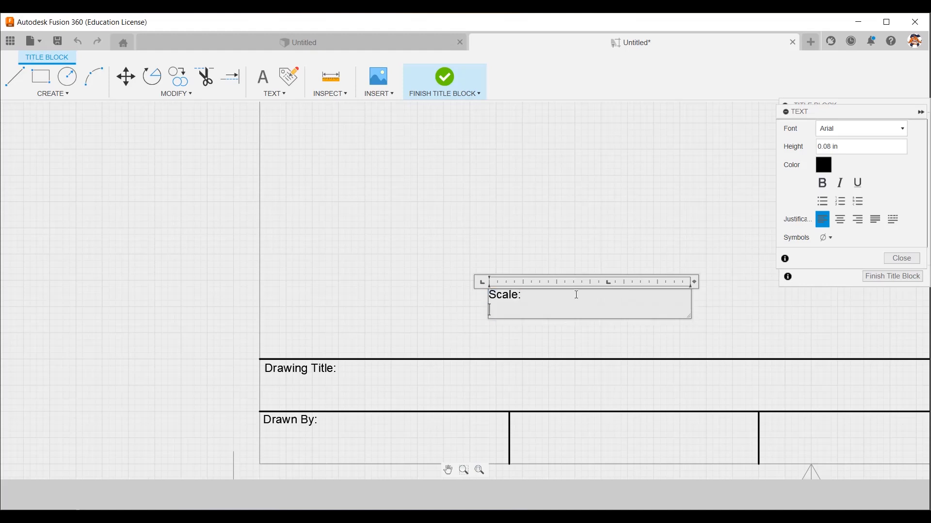
key(Escape)
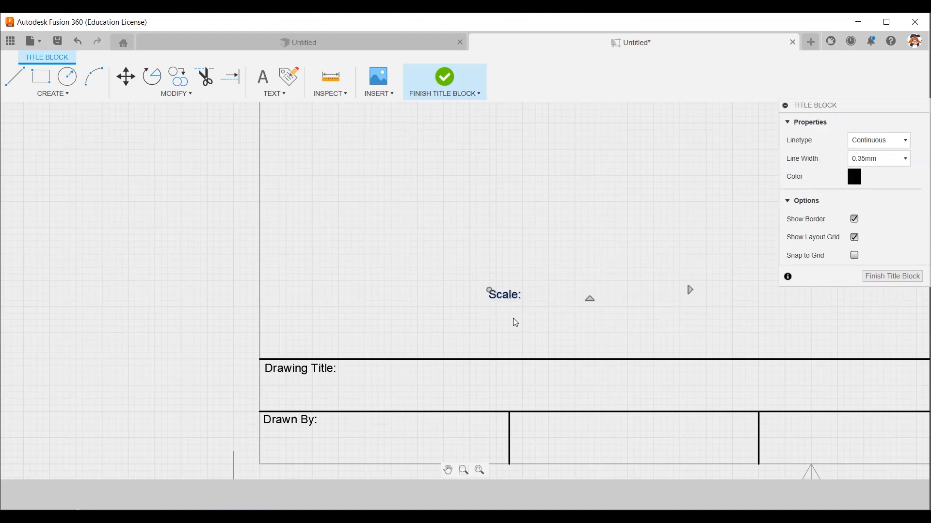
click(538, 423)
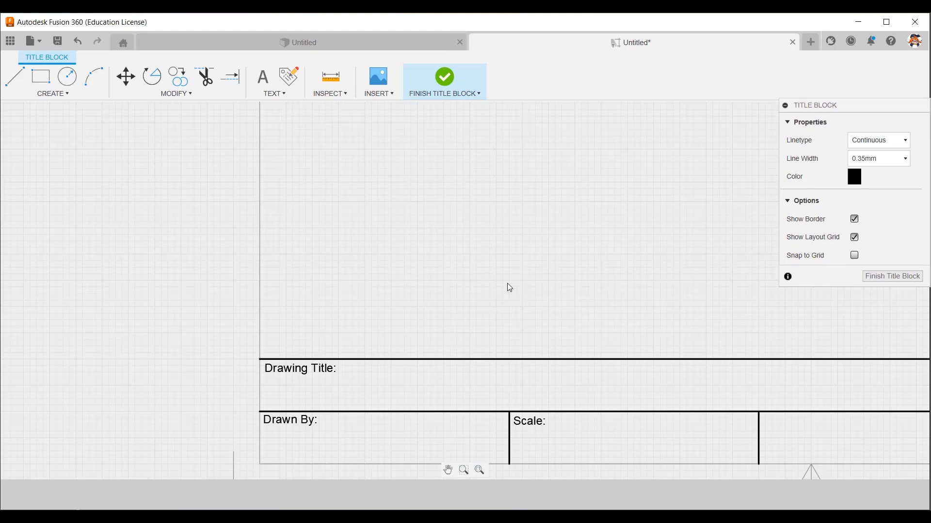
Paste another copy of the label text, change it to "Date:" and move it into the third lower cell.
right_click(538, 268)
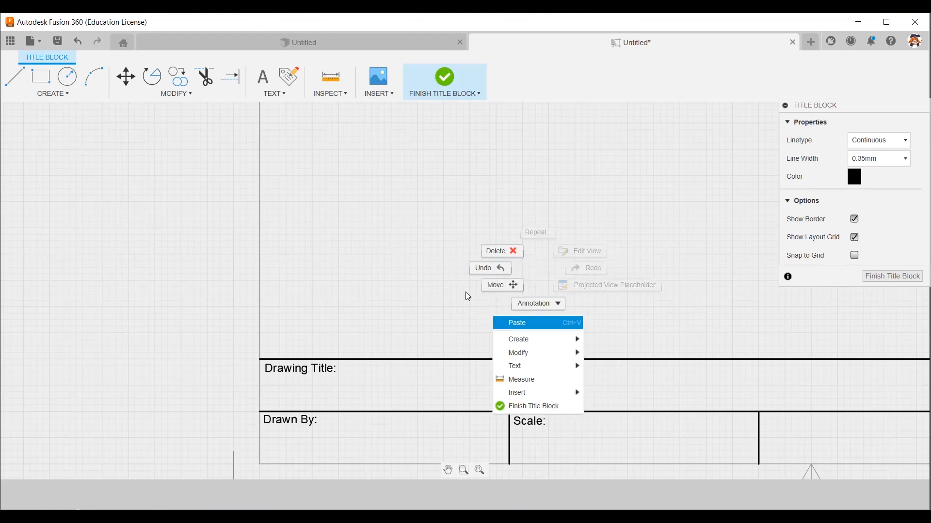
click(529, 323)
key(BackSpace)
text(Date:)
click(529, 348)
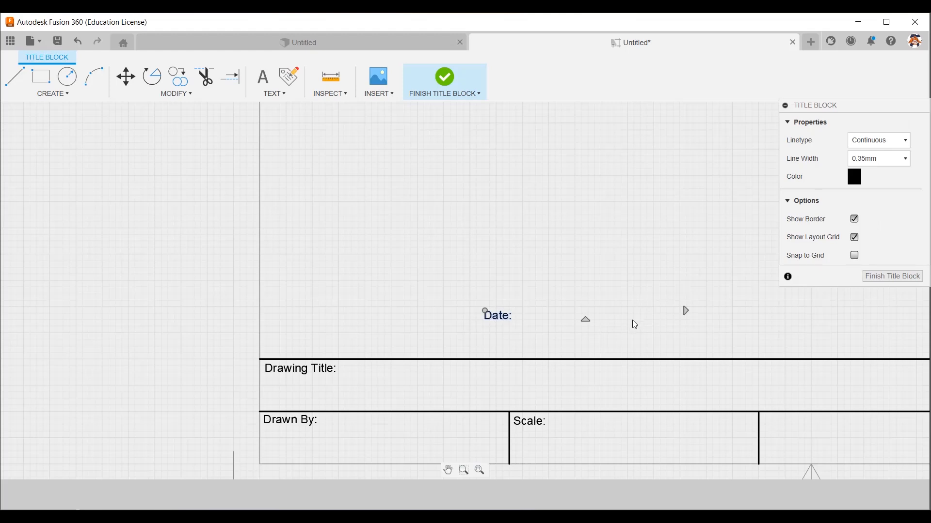
scroll(635, 320, up, 2)
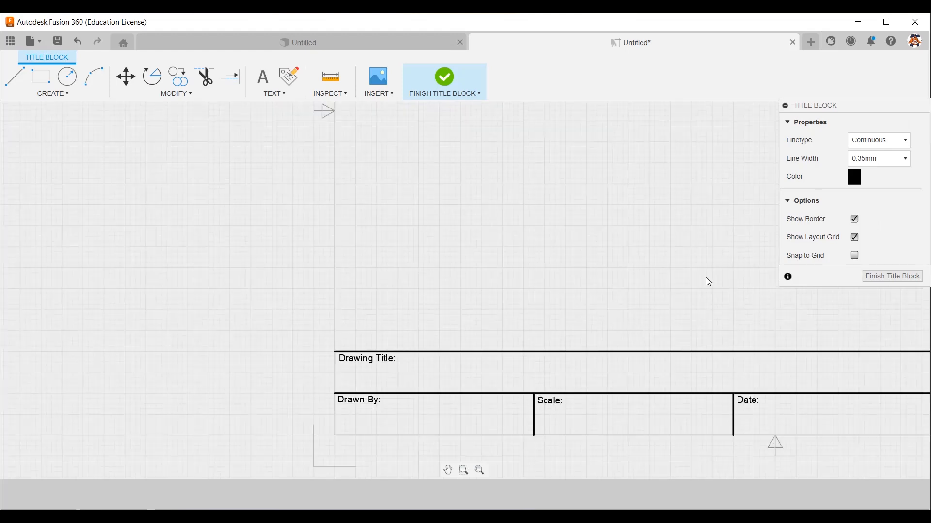
scroll(706, 277, down, 2)
middle_drag(665, 264, 353, 289)
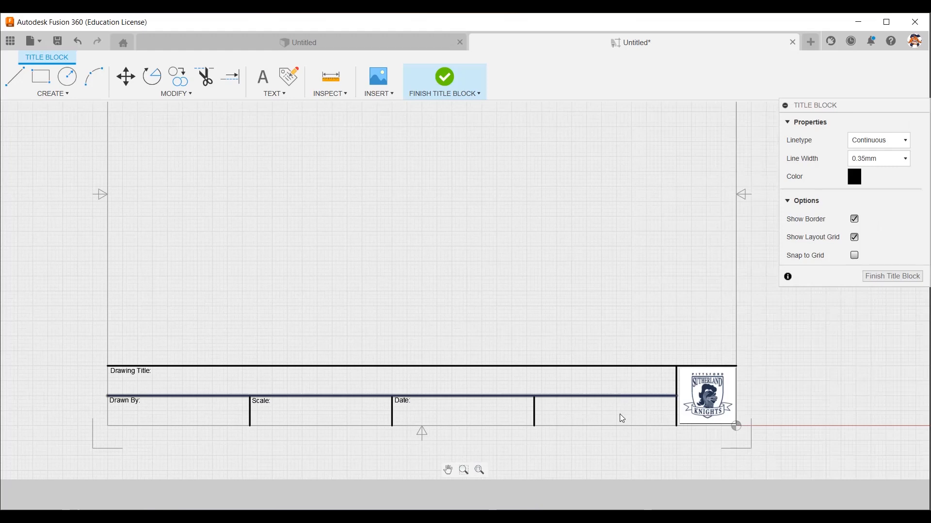
Start a new text above the fourth lower cell, with 0.2 in height and dark blue color #00007f.
click(262, 83)
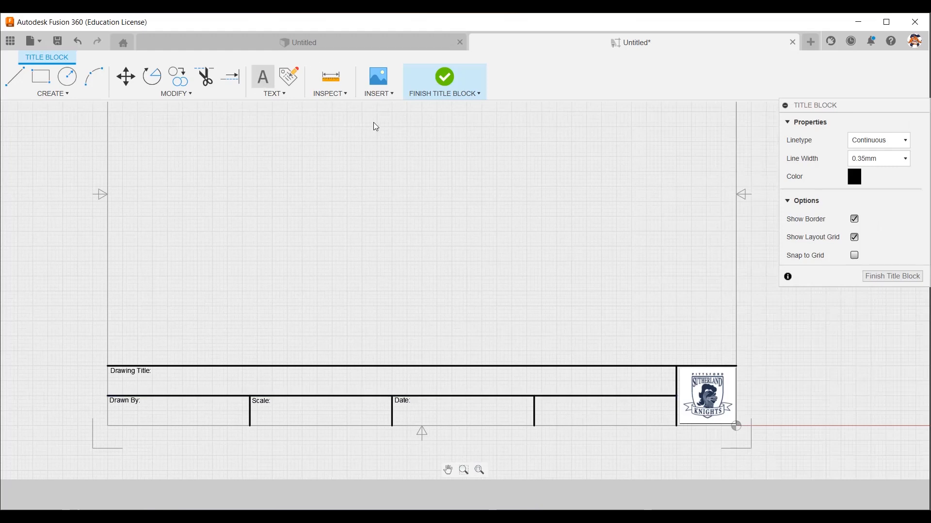
click(641, 266)
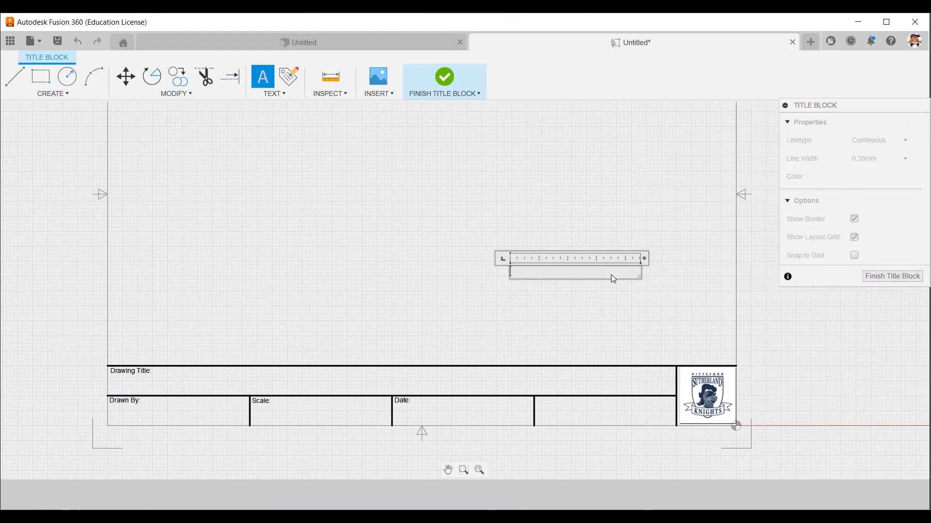
click(632, 164)
click(632, 164)
text(2)
key(Home)
text(0.)
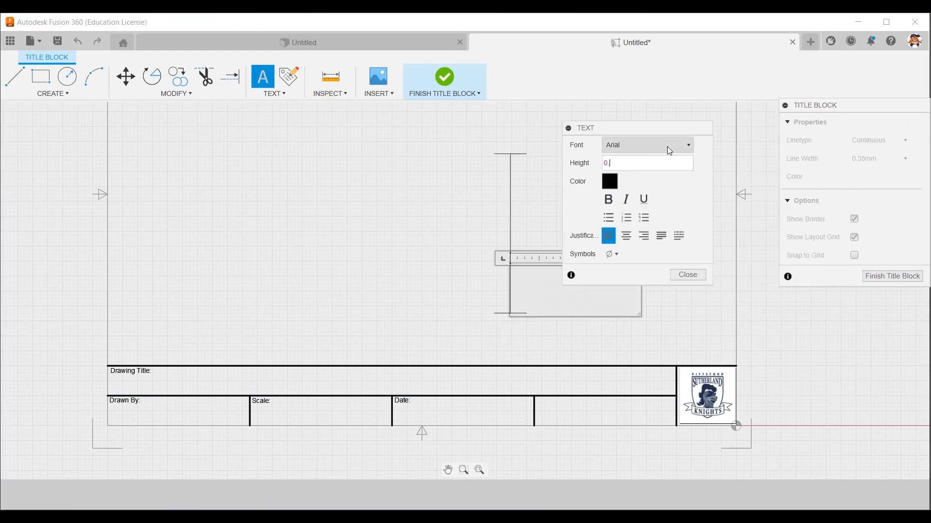
click(610, 179)
click(322, 192)
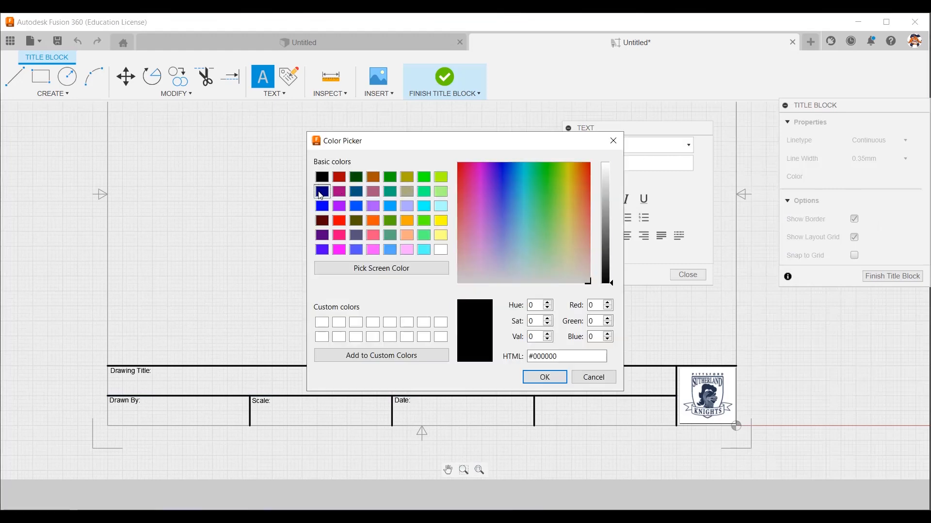
click(553, 378)
Enter "Sutherland High School" with "IED Course" on a new line below it as the text's content.
text(Suth)
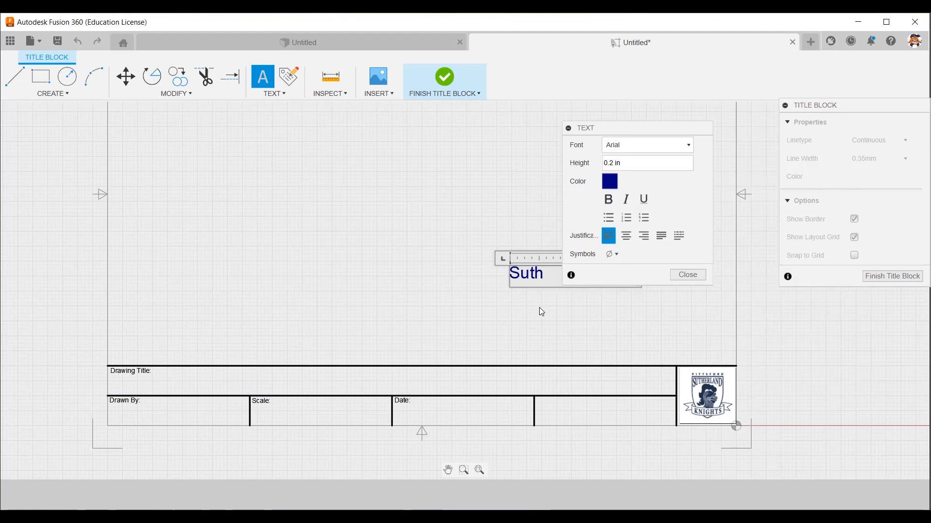
text(erl)
key(Return)
text(S)
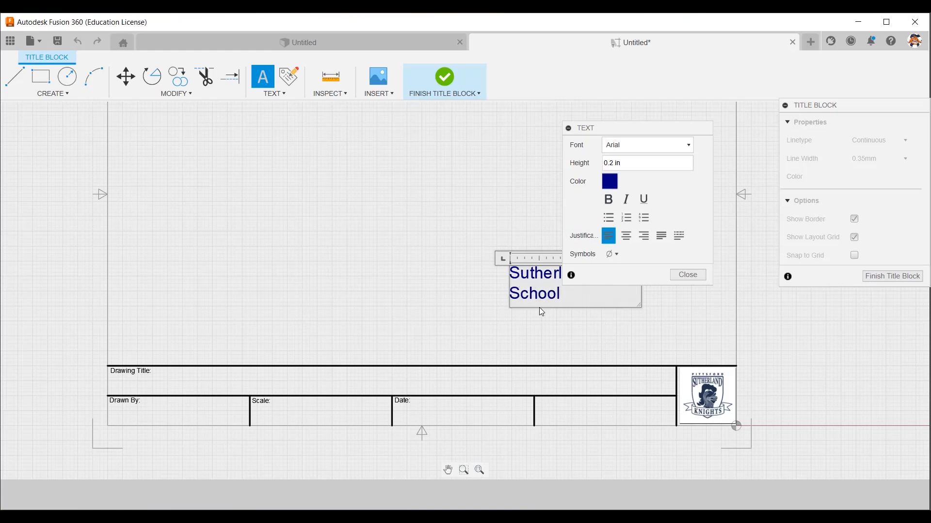
text(chool)
key(Return)
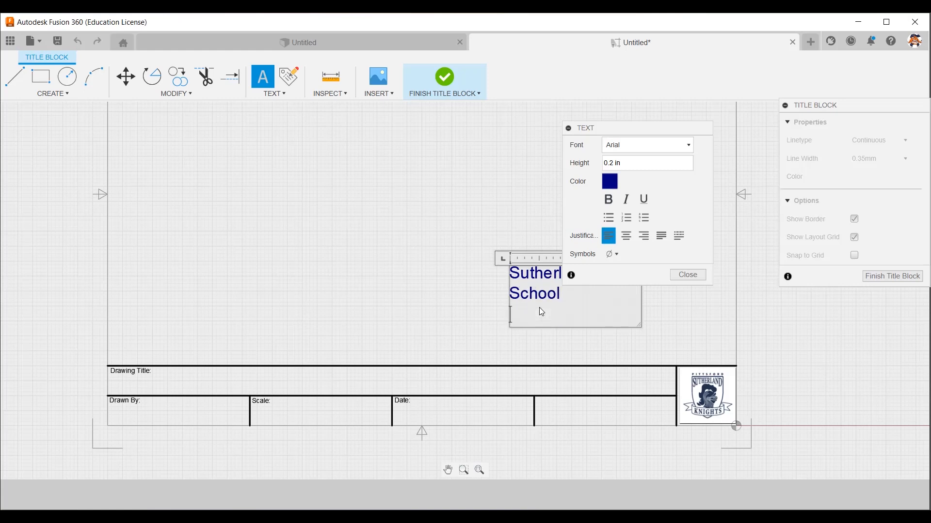
text(IED Course)
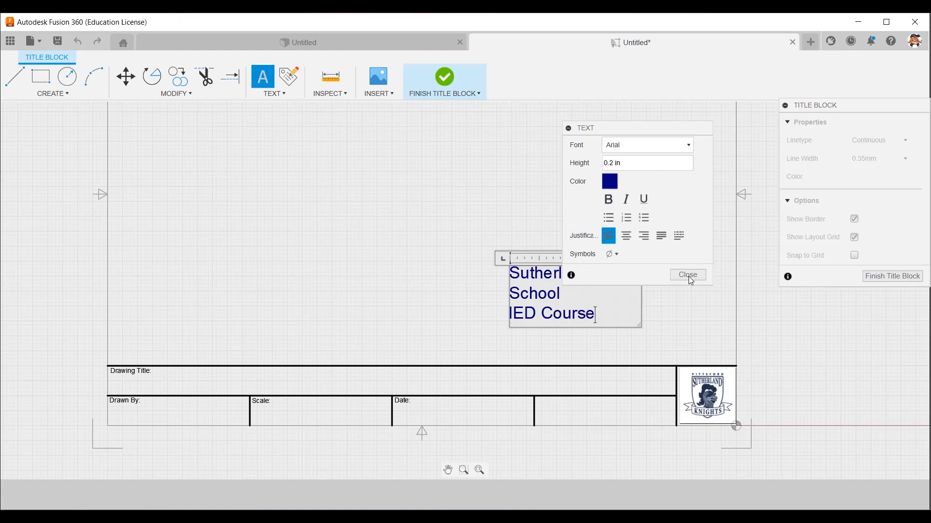
key(Escape)
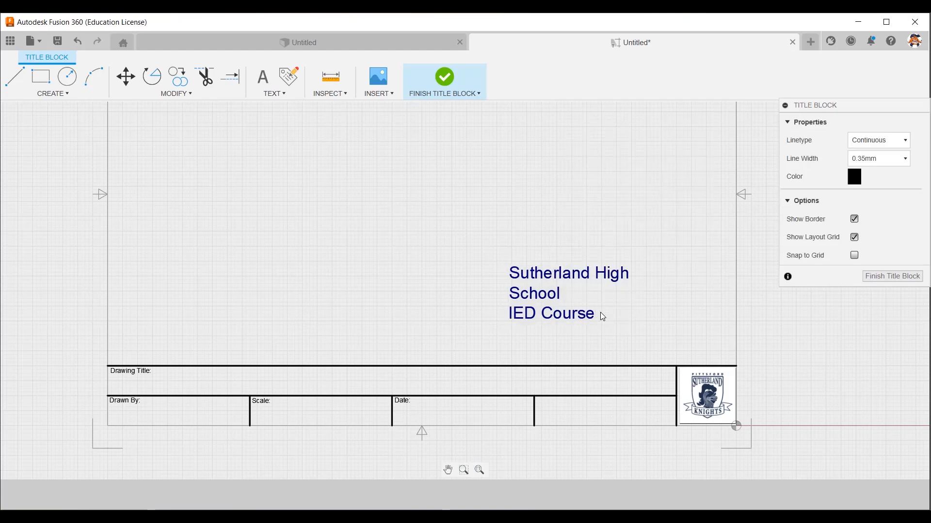
Widen the school text's box so that "Sutherland High School" fits on one line.
double_click(548, 299)
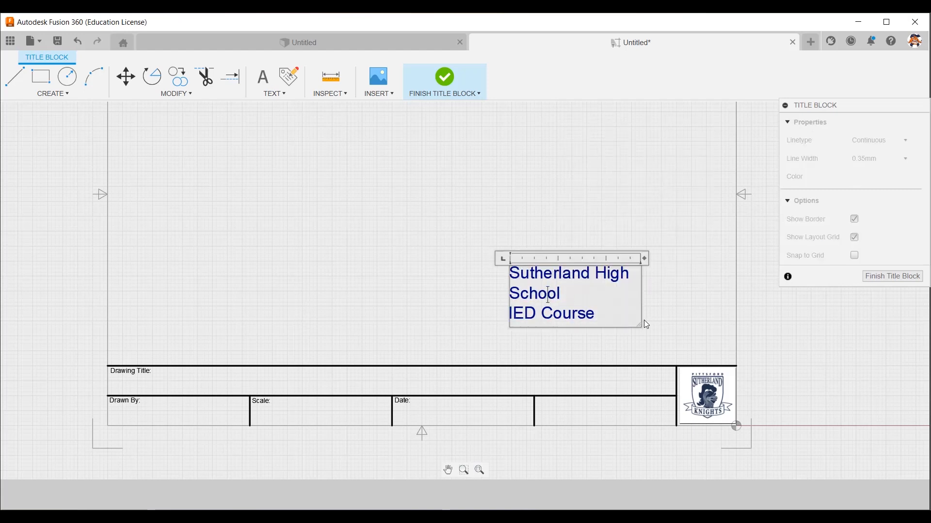
drag(638, 325, 690, 306)
click(570, 274)
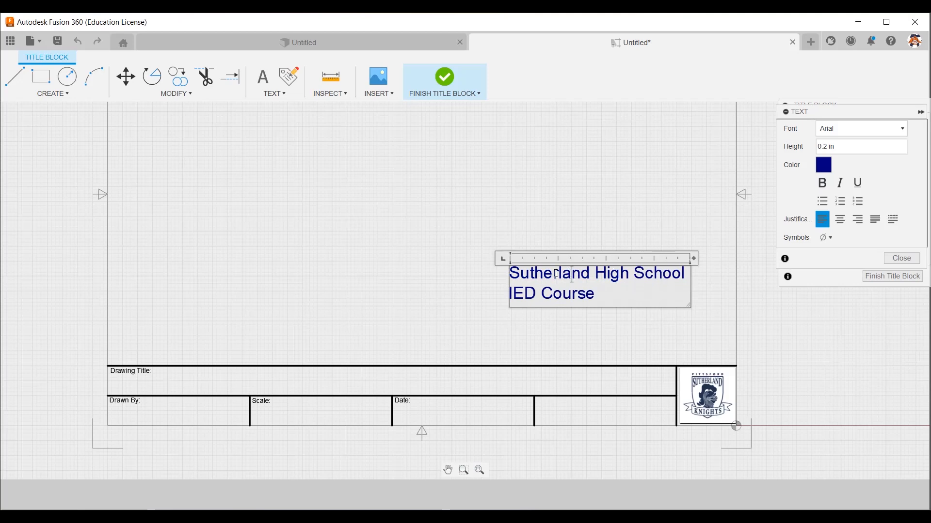
click(669, 334)
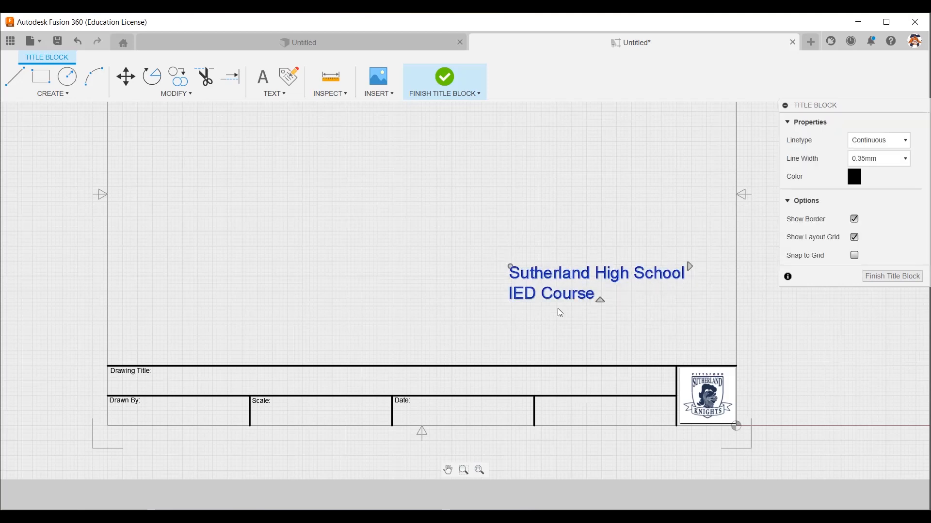
Set the height of the whole school text to 0.15 in and move it into the fourth lower cell.
double_click(510, 271)
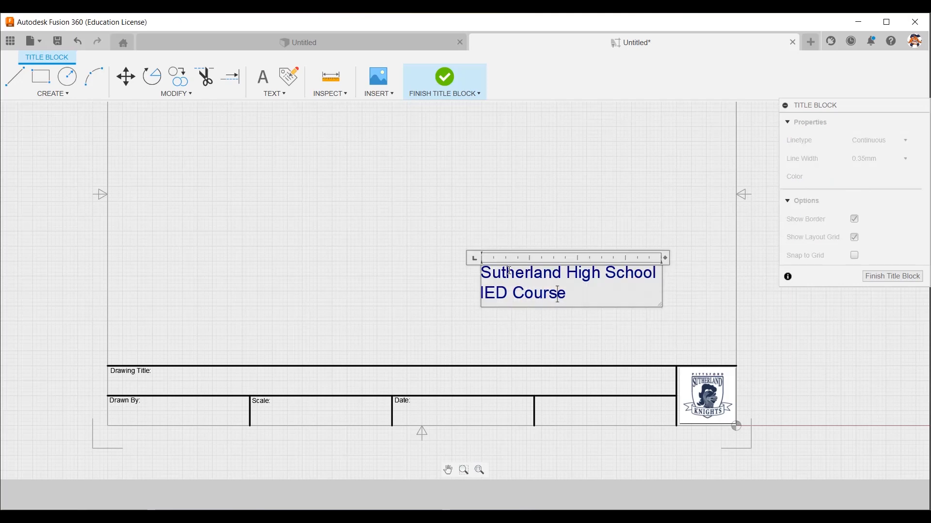
drag(842, 146, 797, 136)
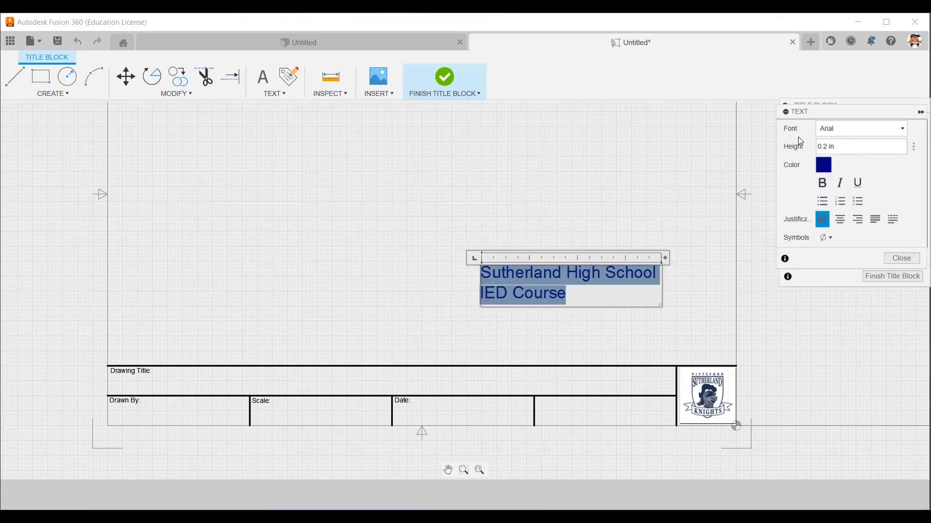
text(0.15)
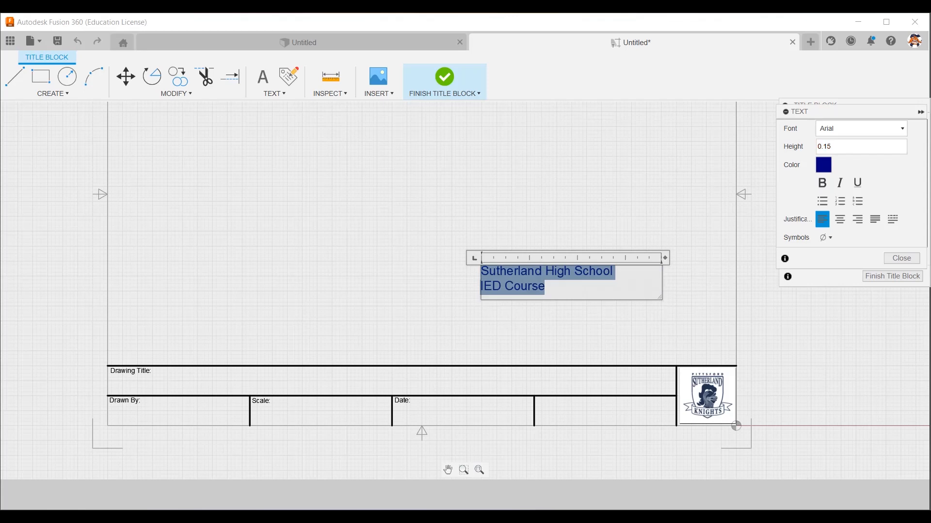
key(Return)
click(528, 273)
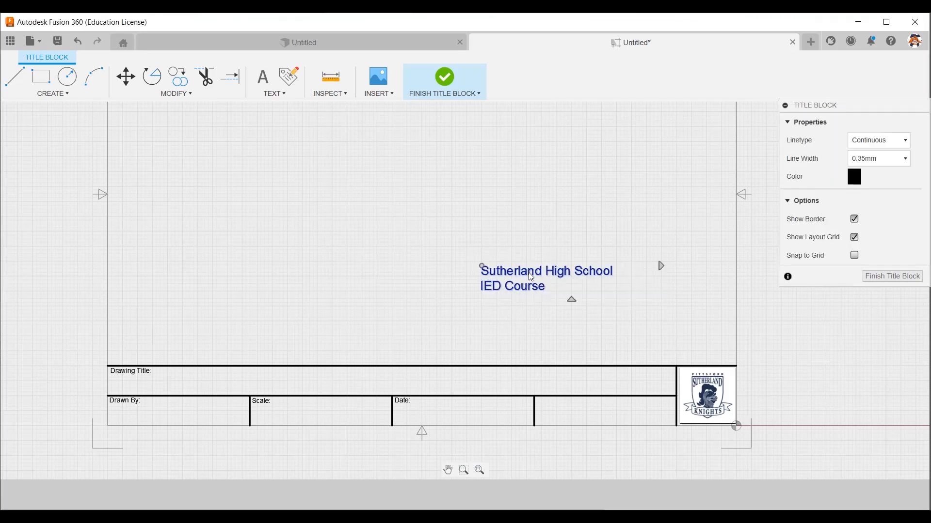
drag(529, 272, 587, 405)
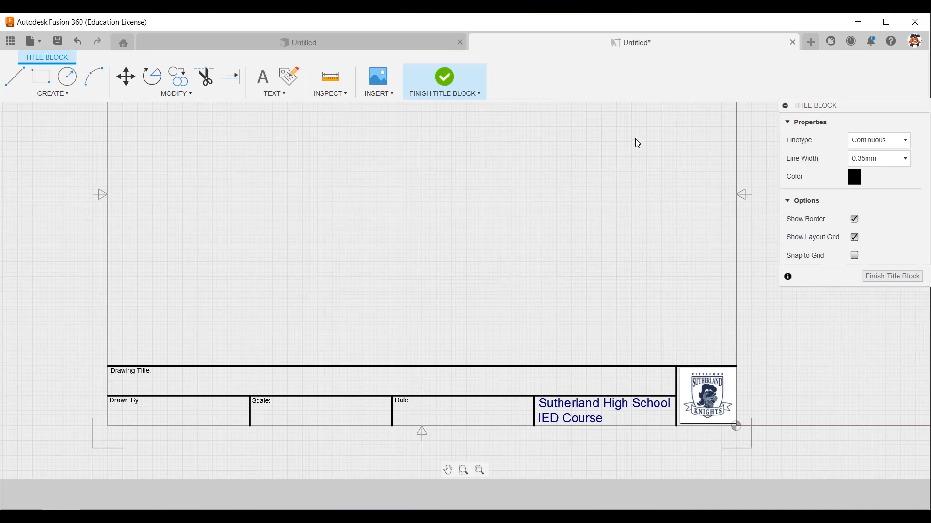
Insert a Part Name attribute at 0.2 in height and move it into the Drawing Title row beside its label.
scroll(468, 291, down, 1)
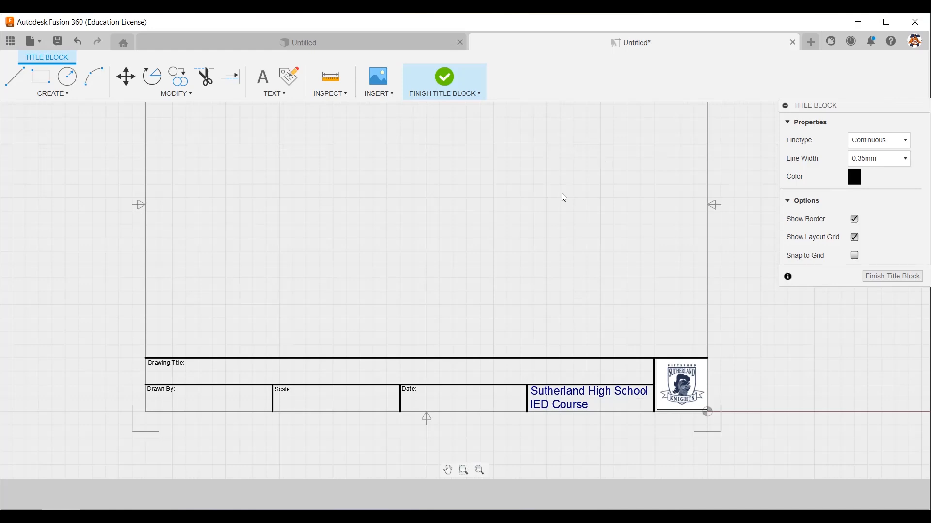
click(290, 76)
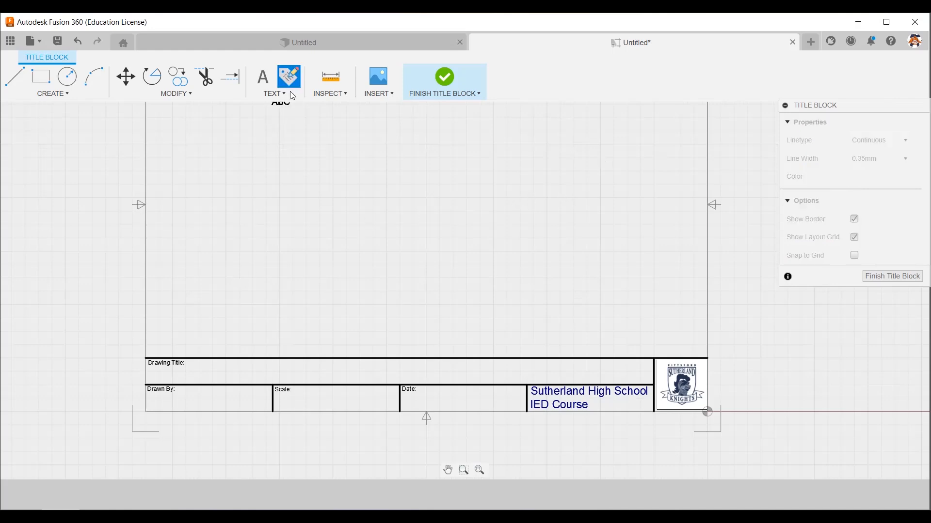
click(406, 280)
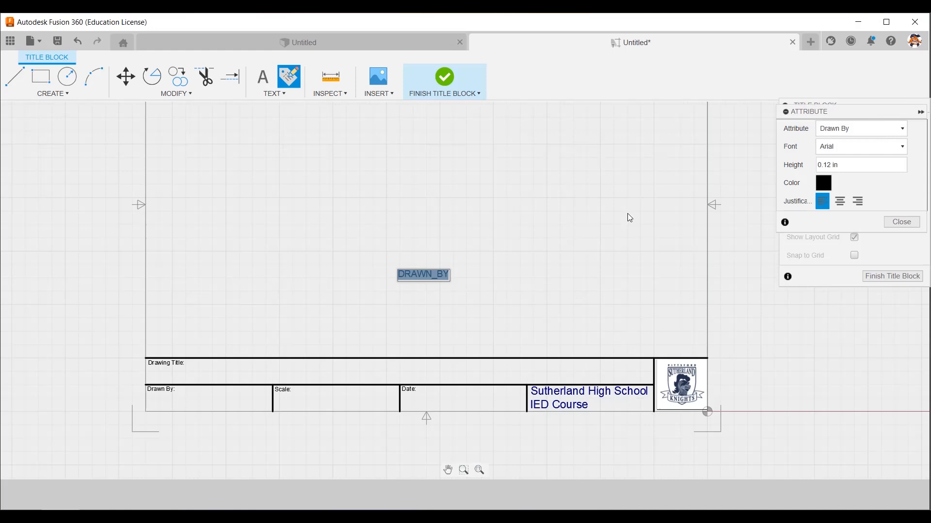
click(648, 137)
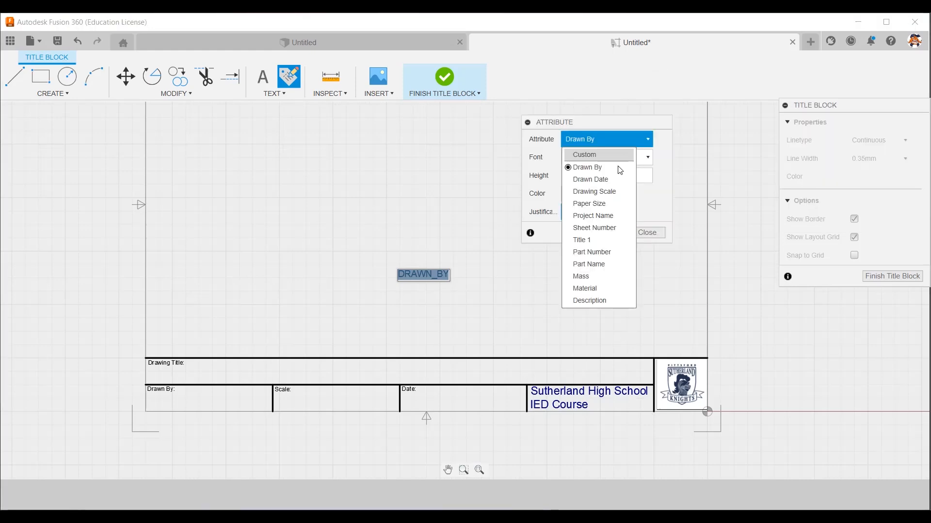
click(608, 265)
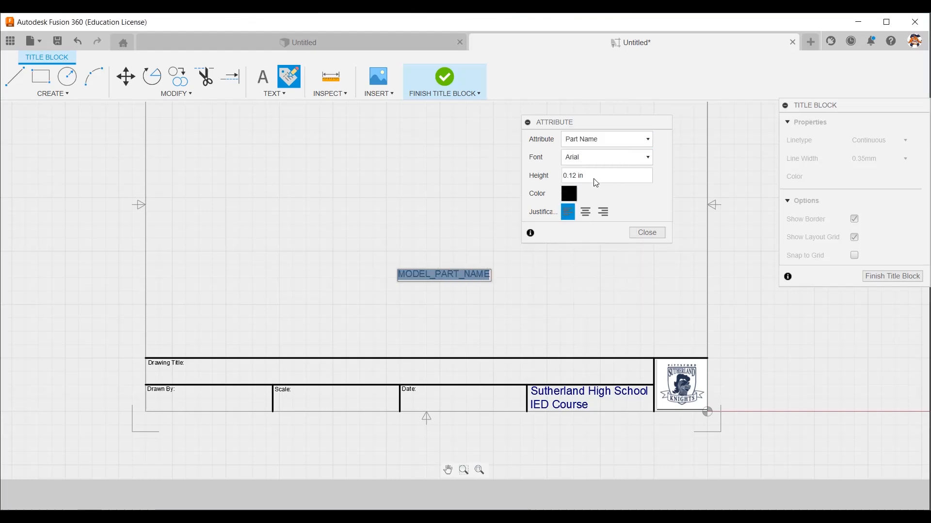
drag(595, 179, 553, 168)
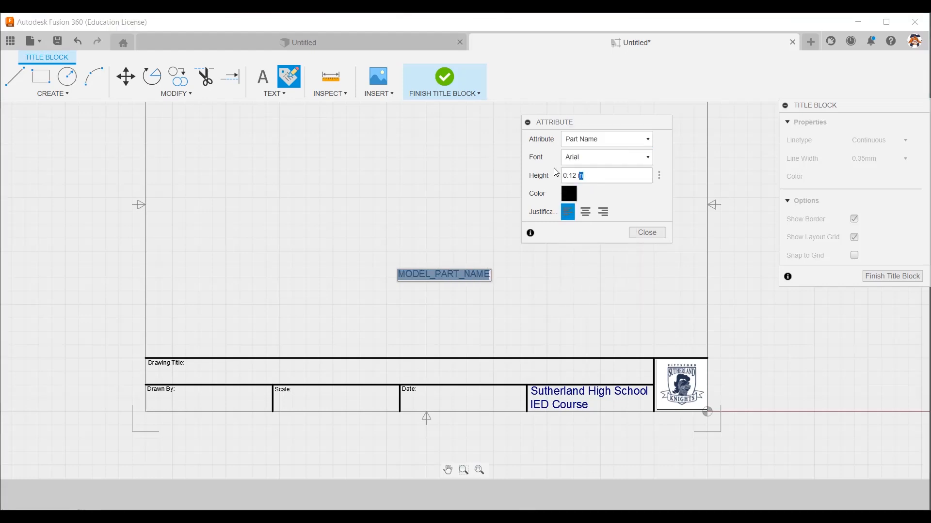
text(0.2)
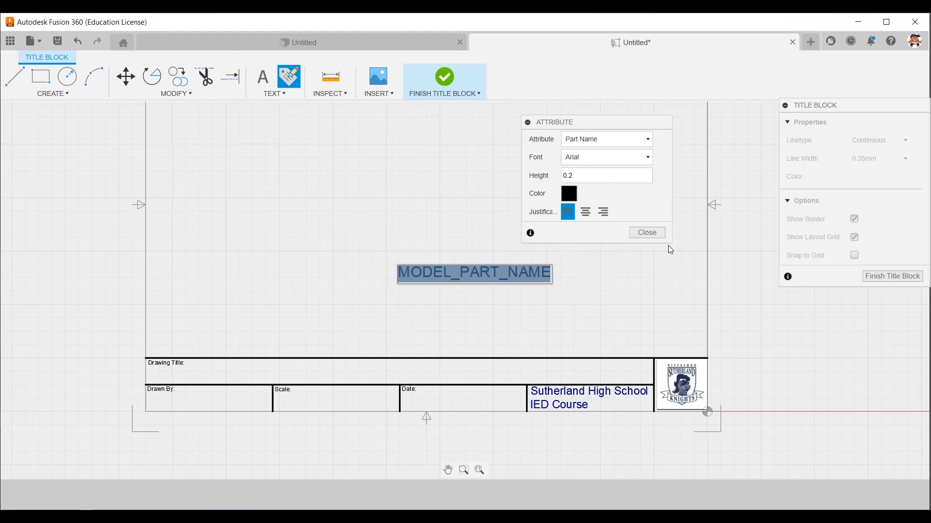
key(Escape)
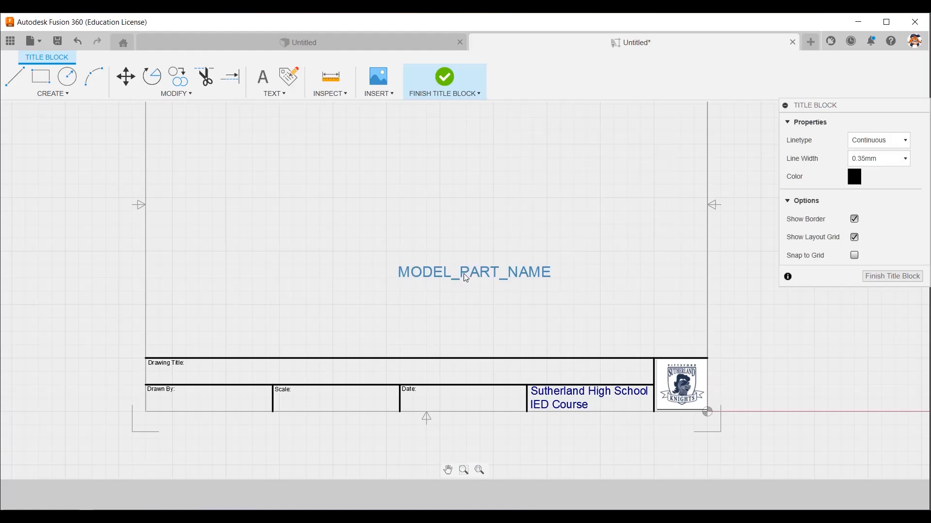
click(251, 374)
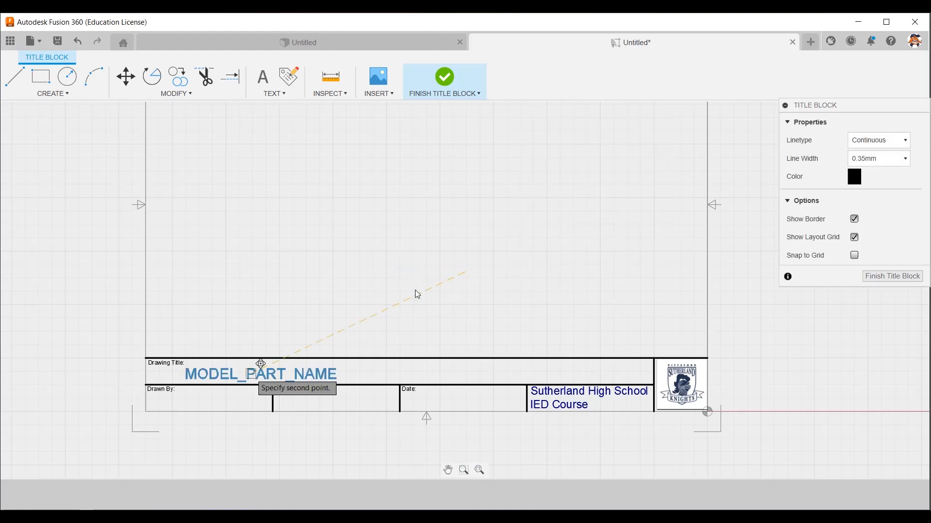
click(487, 290)
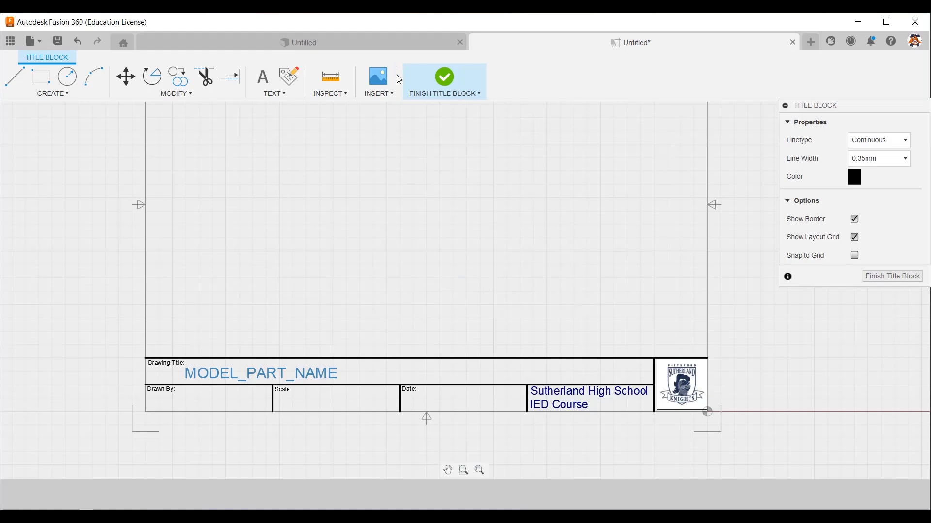
Insert a Drawn By attribute at 0.12 in height and move it below the "Drawn By:" label in its cell.
click(295, 79)
scroll(173, 411, up, 1)
scroll(174, 410, up, 2)
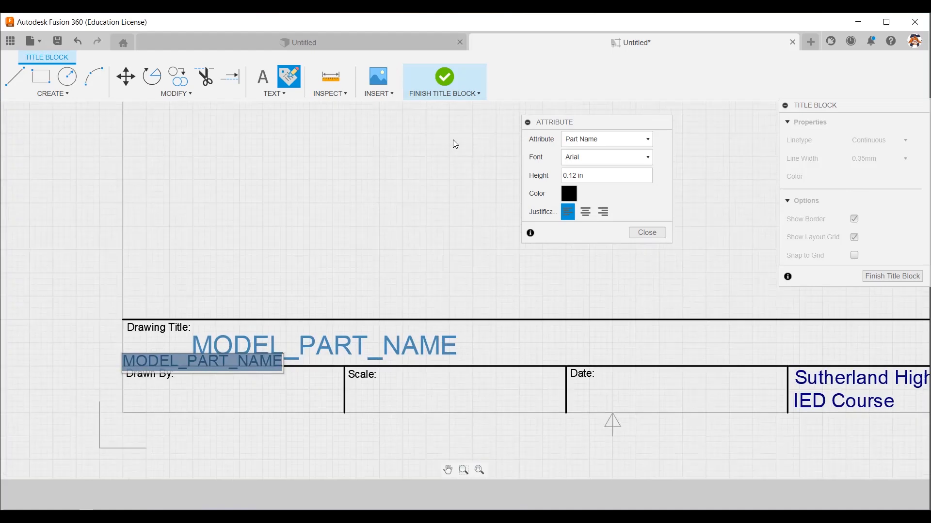
click(647, 142)
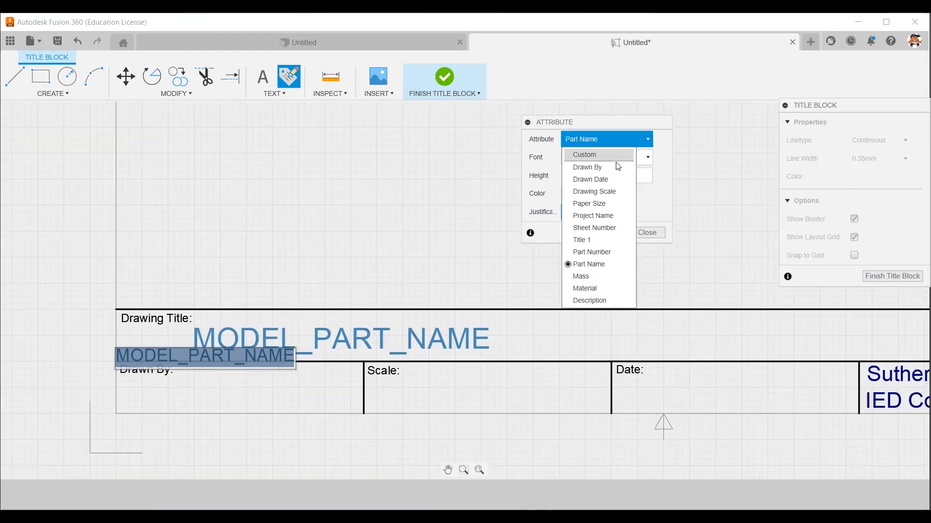
click(607, 167)
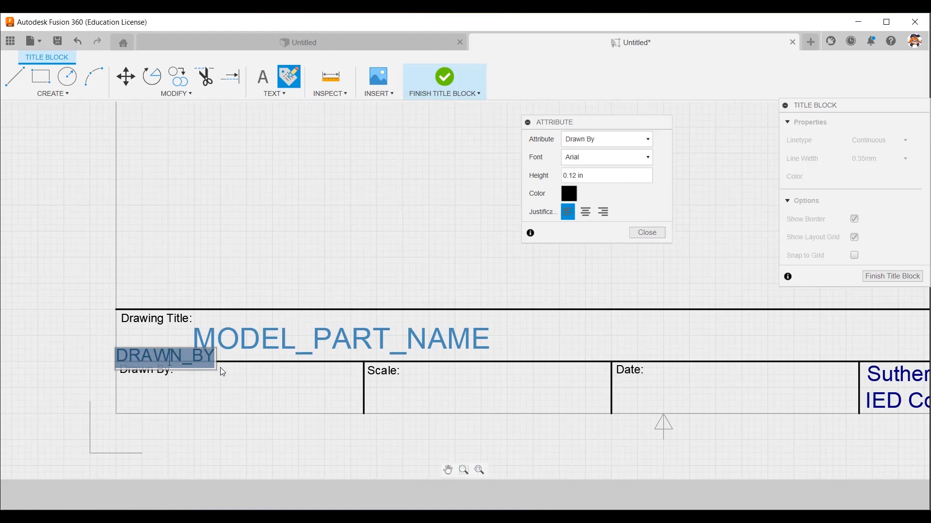
click(648, 232)
click(196, 391)
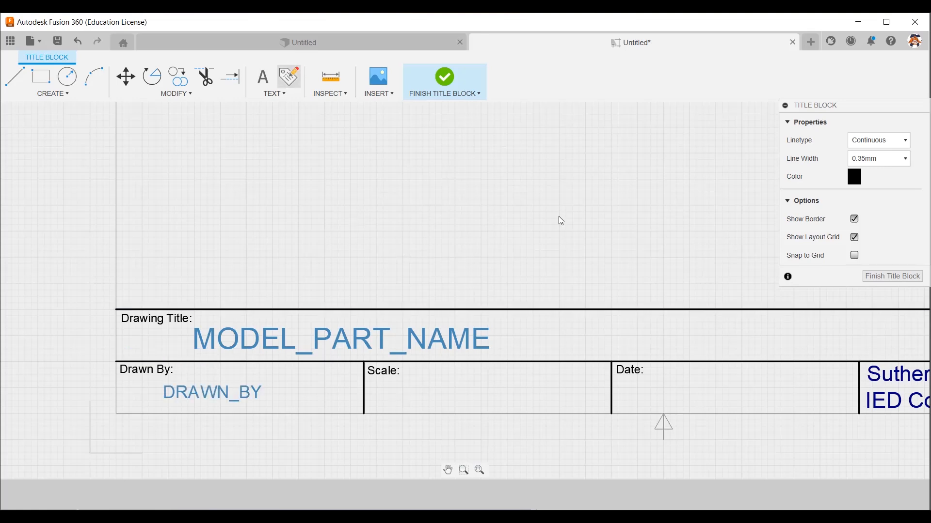
Insert a Drawing Scale attribute at 0.12 in height below the "Scale:" label in the second lower cell.
click(645, 142)
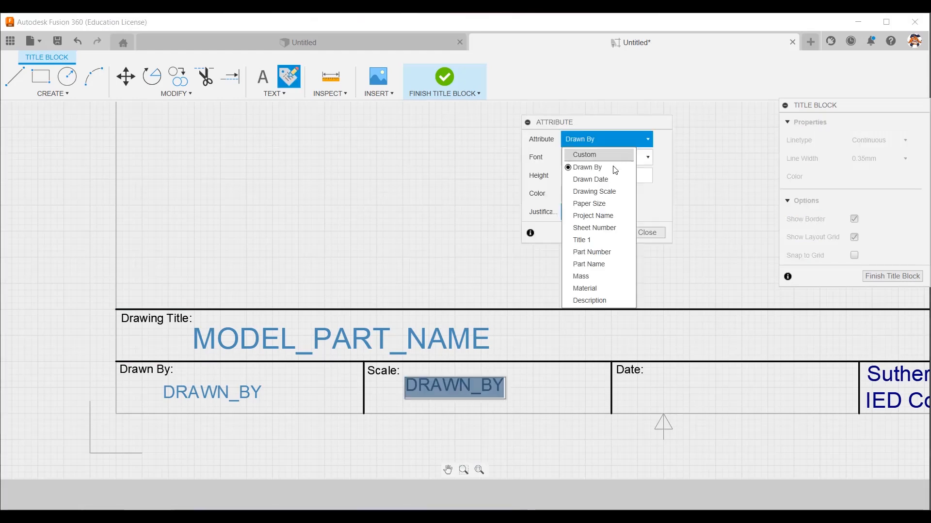
click(613, 194)
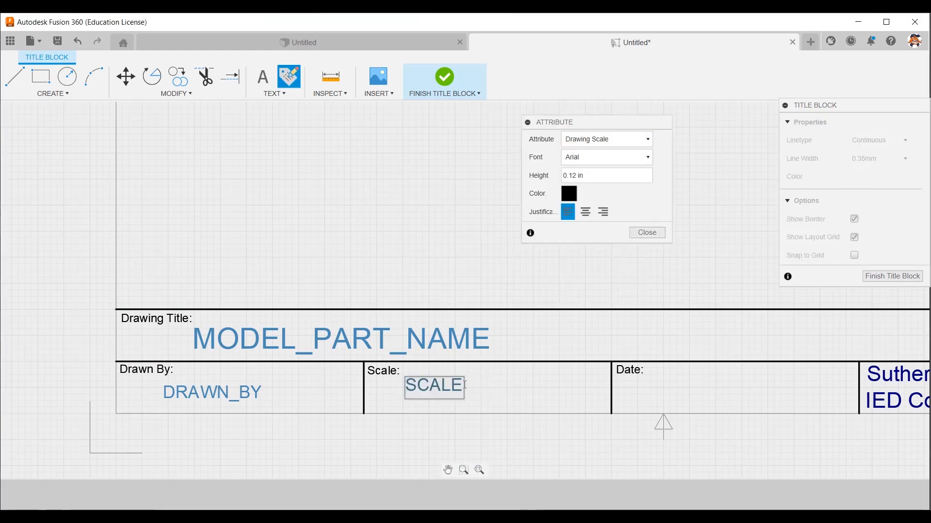
click(647, 233)
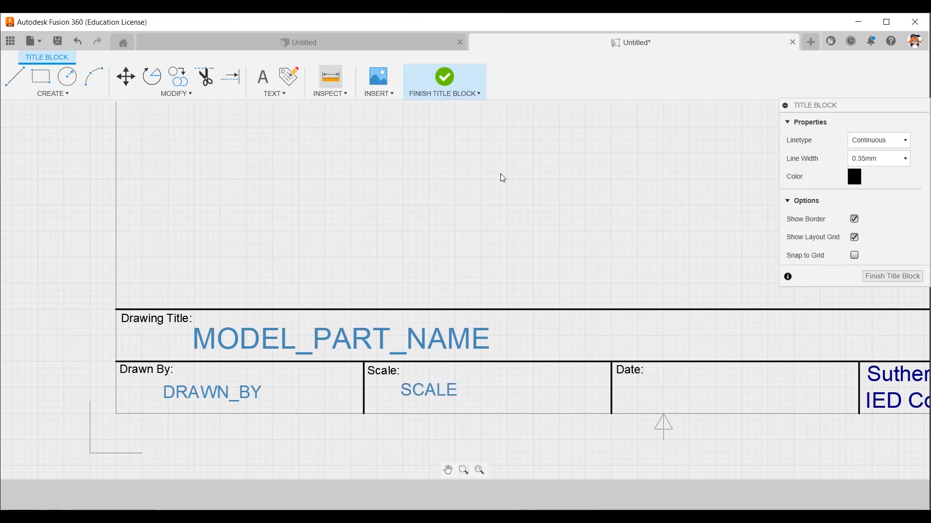
Insert a Drawn Date attribute at 0.12 in height below the "Date:" label and finish the title block.
click(645, 398)
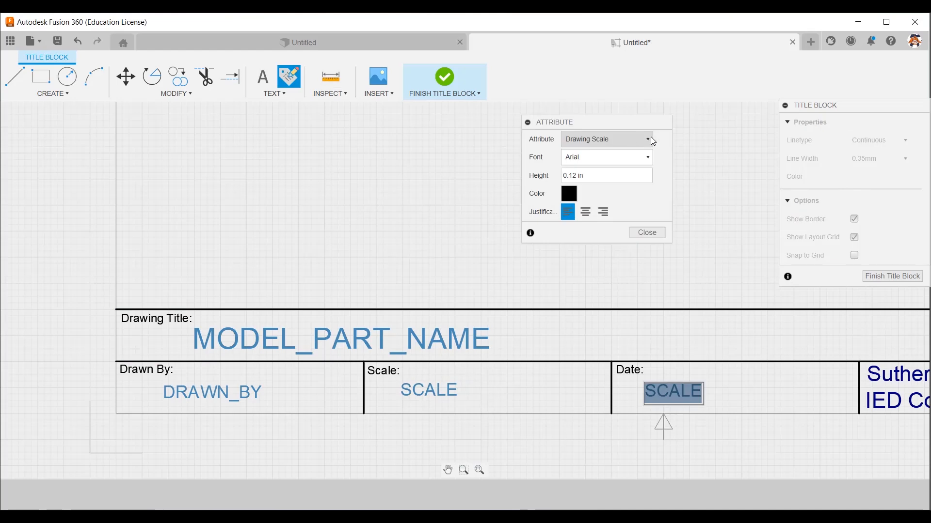
click(649, 139)
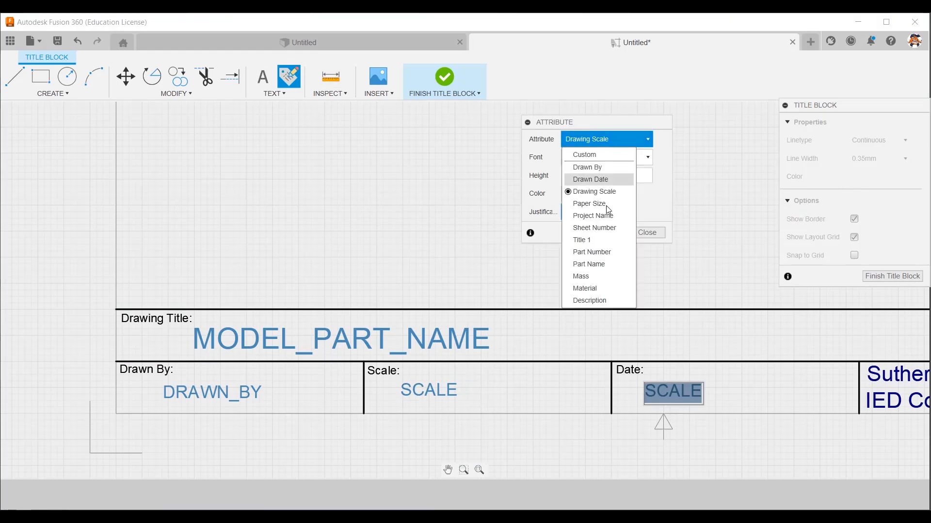
click(601, 180)
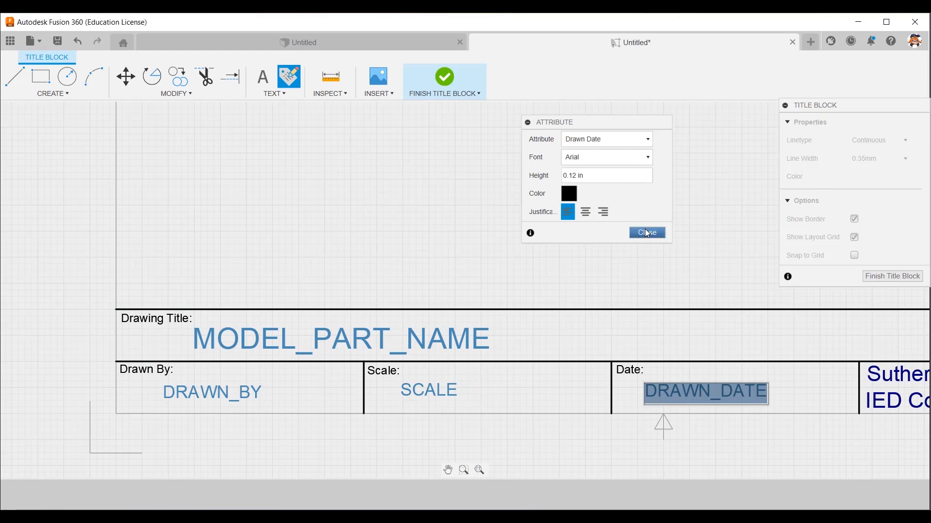
key(Escape)
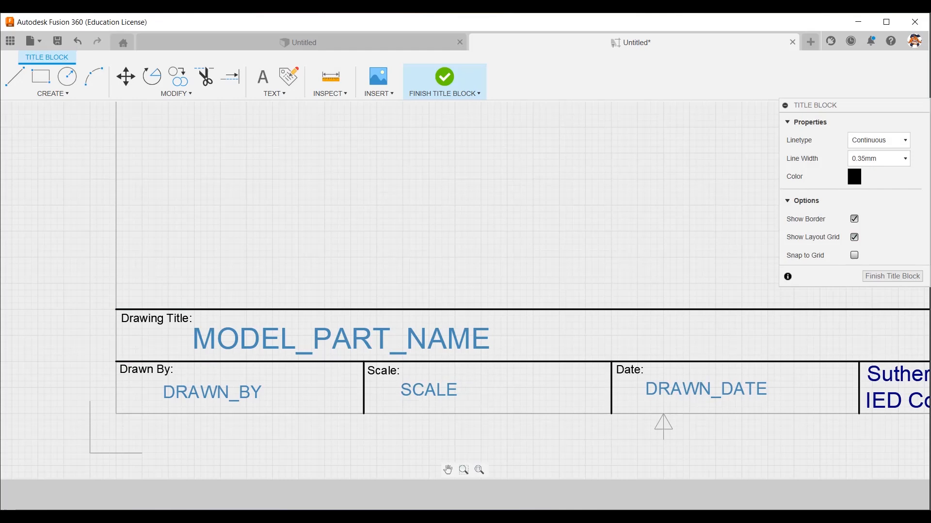
scroll(412, 332, down, 5)
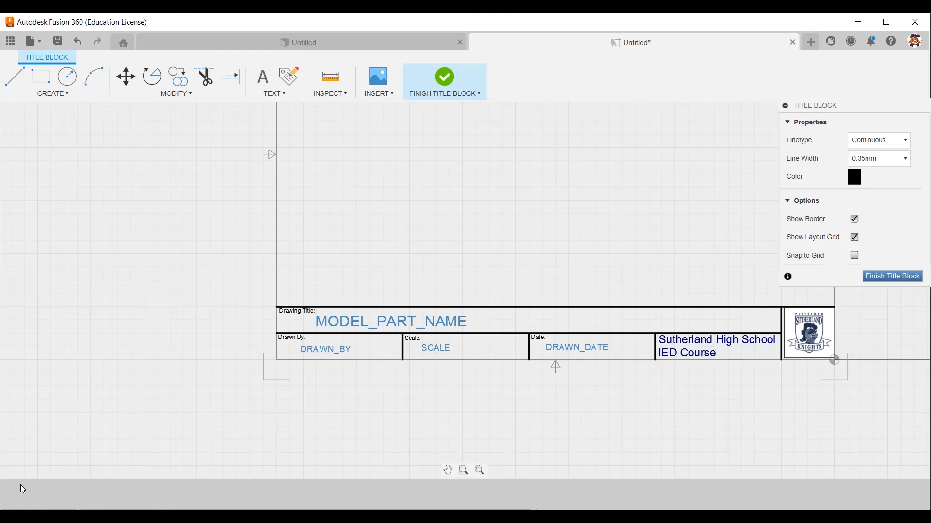
click(903, 277)
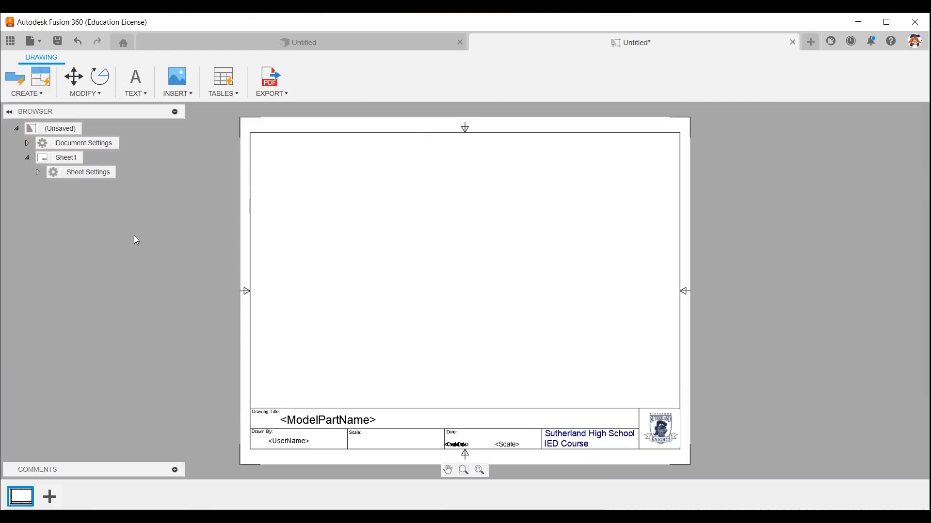
Save the drawing template as "SHS Sample" in the Title Blocks project and close it.
click(35, 44)
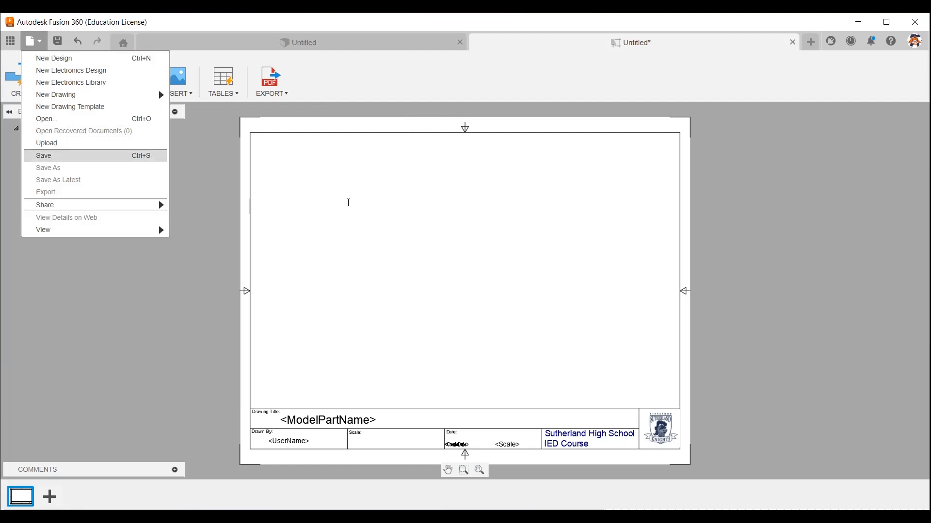
text(Shs)
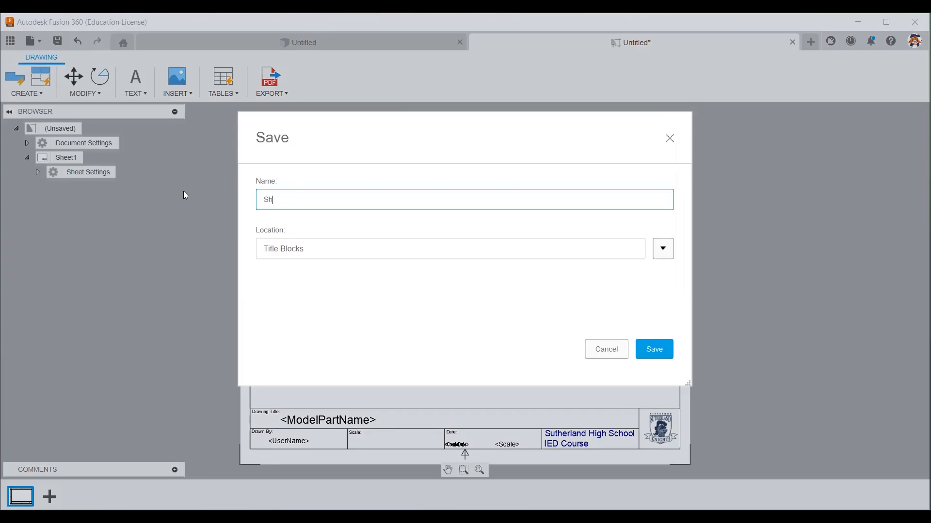
key(BackSpace)
key(BackSpace)
key(BackSpace)
text(HS Sample)
click(664, 248)
click(297, 394)
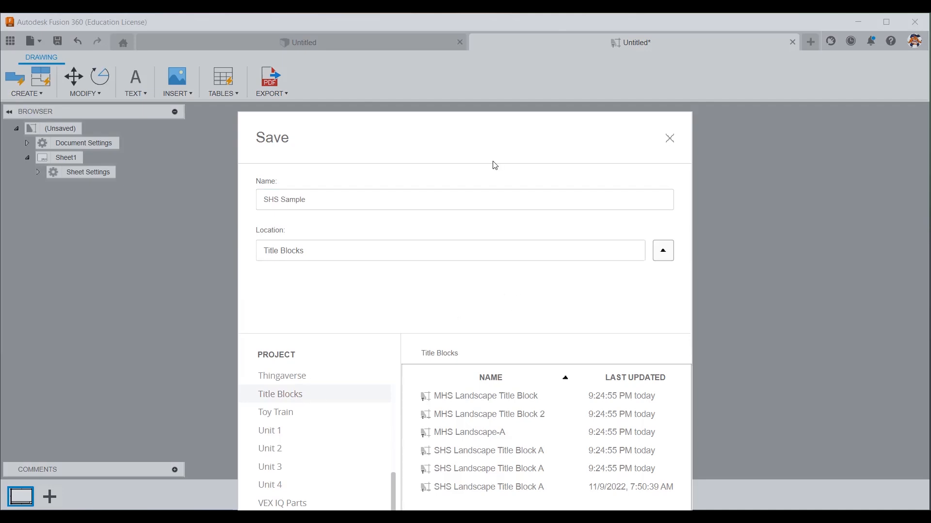
click(650, 470)
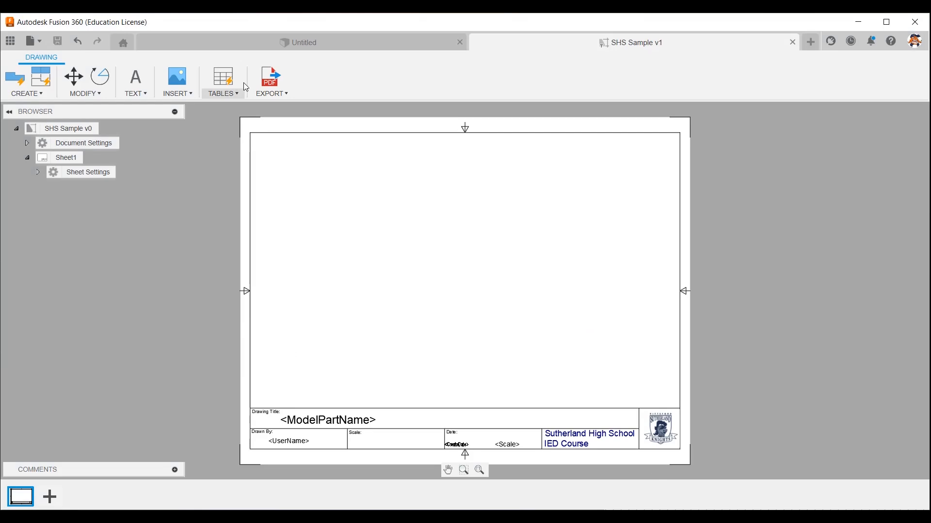
click(793, 44)
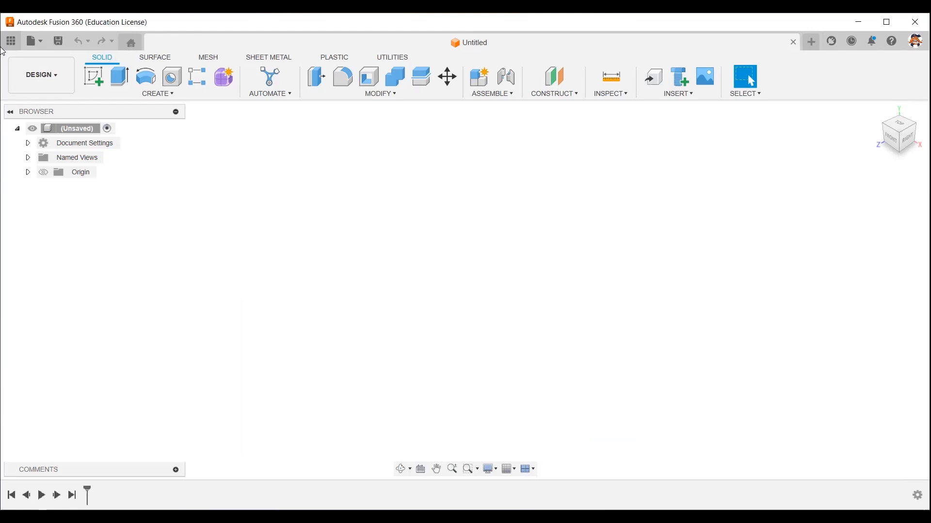
Open the Orange Block design from the Wooden Blocks folder of the Unit 1 project.
click(10, 41)
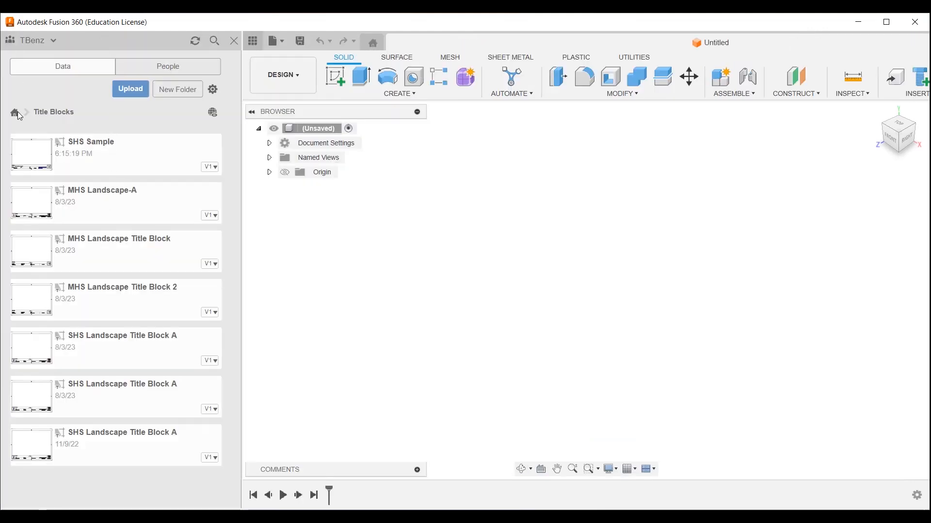
click(16, 114)
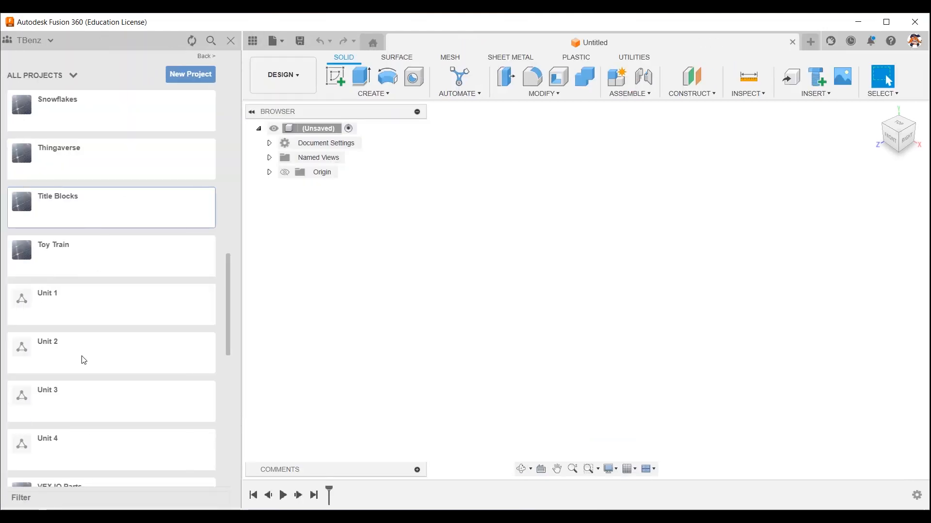
click(88, 307)
click(103, 151)
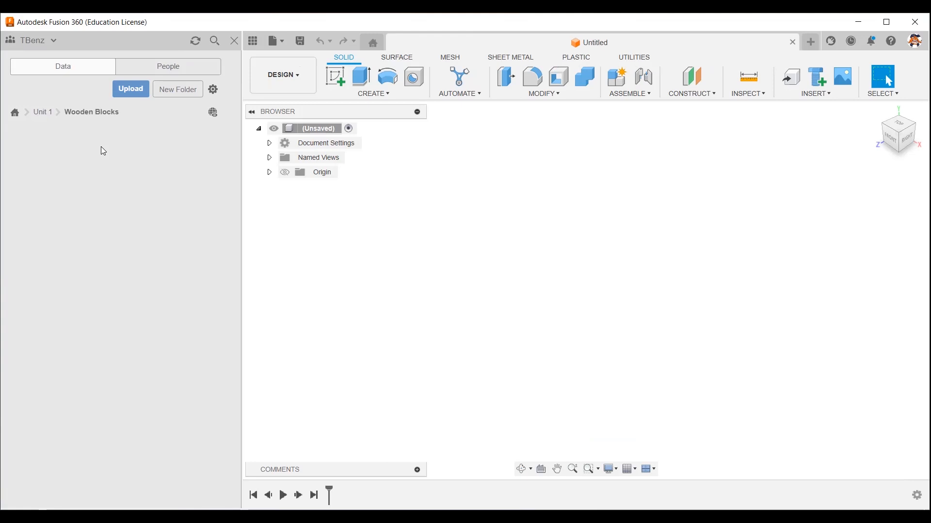
drag(66, 296, 467, 274)
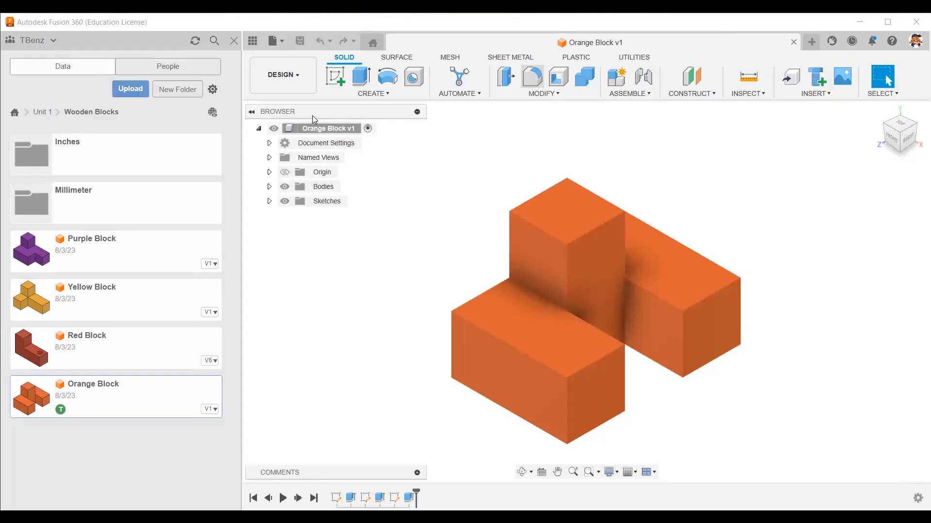
Create a new full-assembly drawing from the Orange Block design using the SHS Sample template from the Title Blocks project.
click(300, 78)
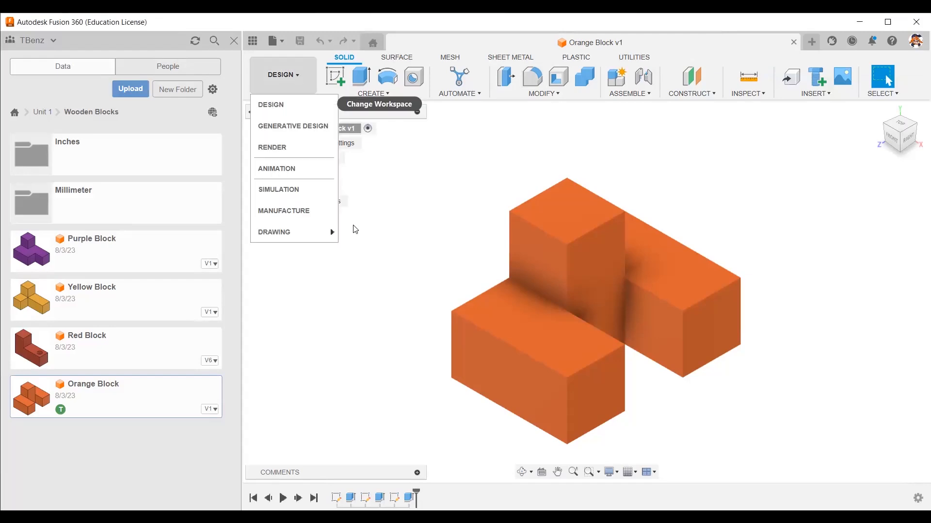
click(366, 231)
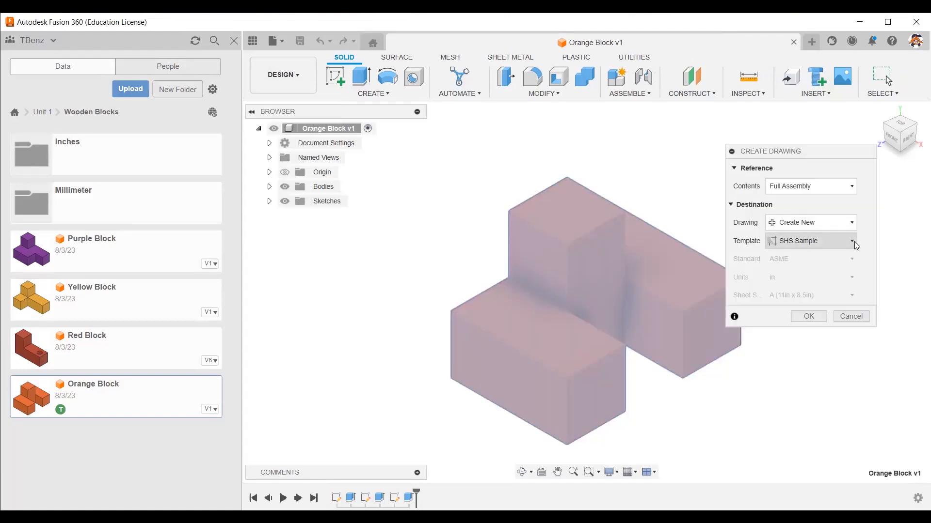
click(851, 244)
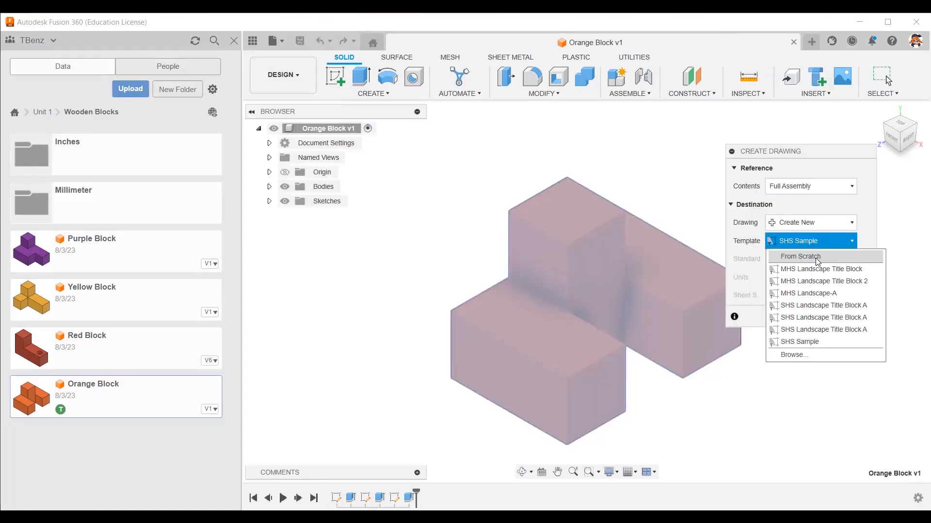
click(803, 356)
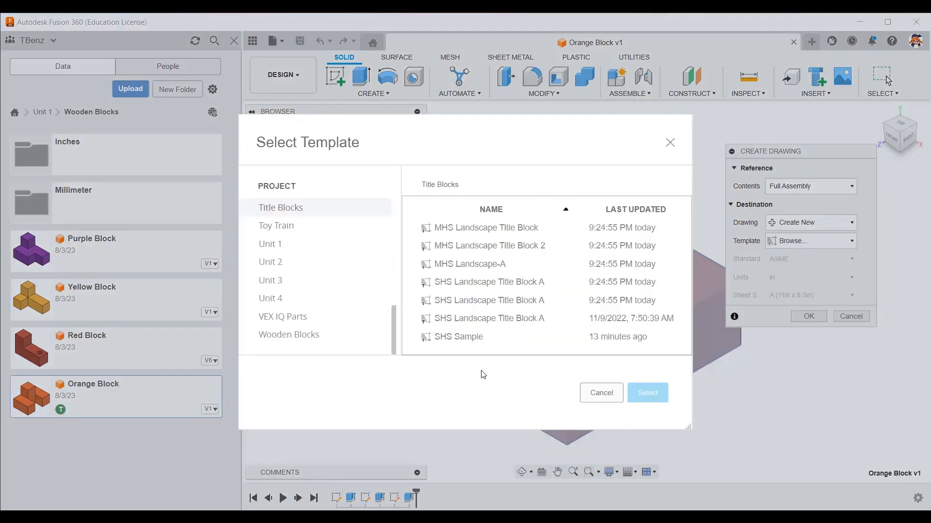
double_click(459, 337)
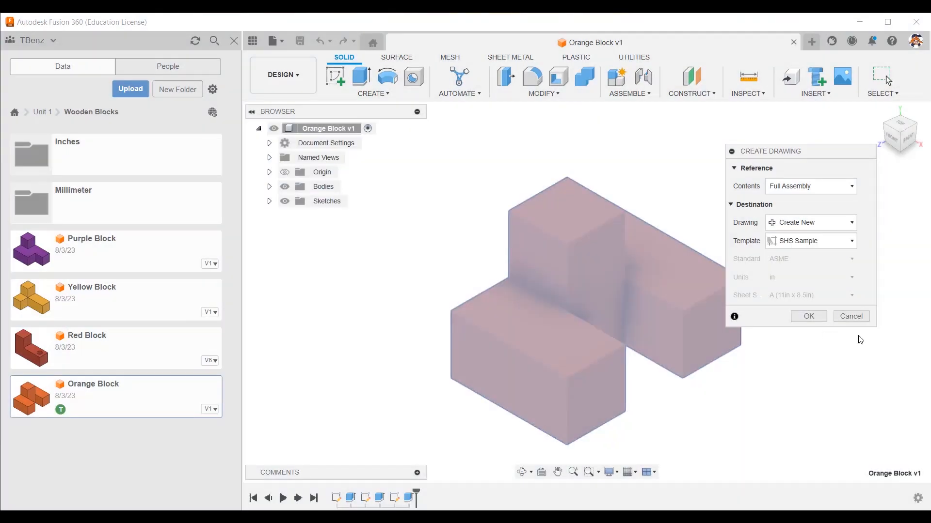
click(819, 318)
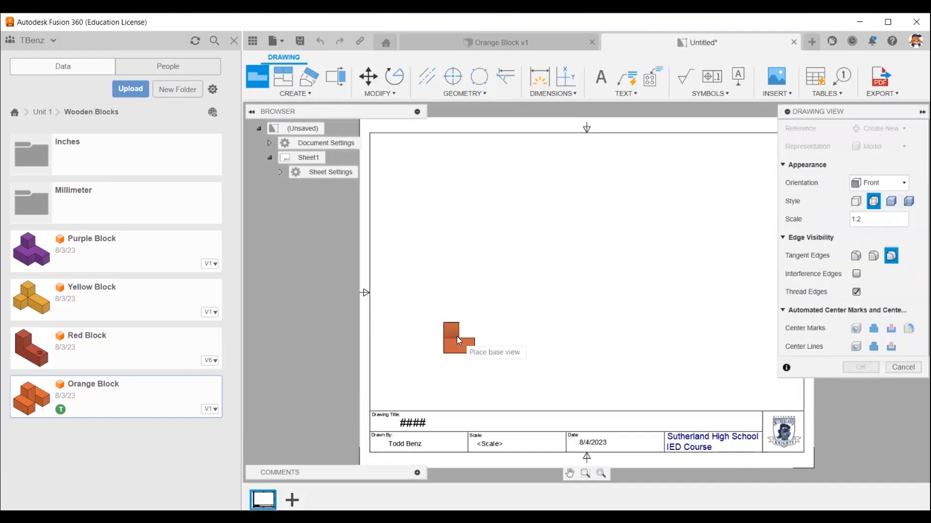
Place the front base view at 1:1 scale, with visible and hidden edges, in the lower-left area of the sheet.
click(459, 339)
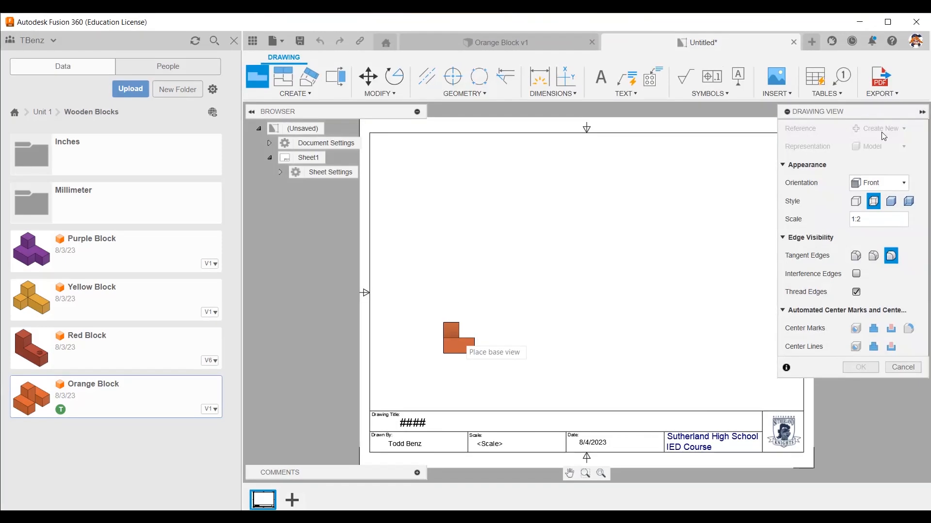
click(904, 184)
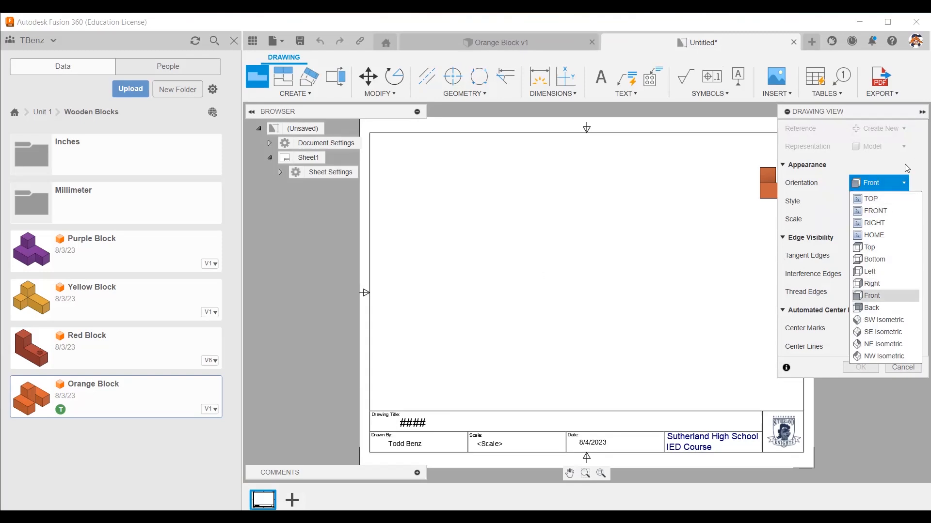
click(857, 206)
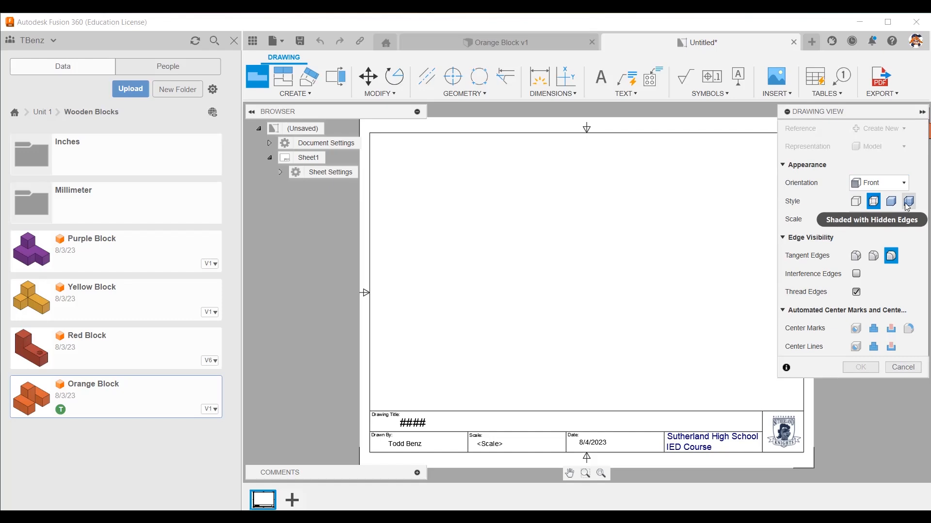
double_click(857, 217)
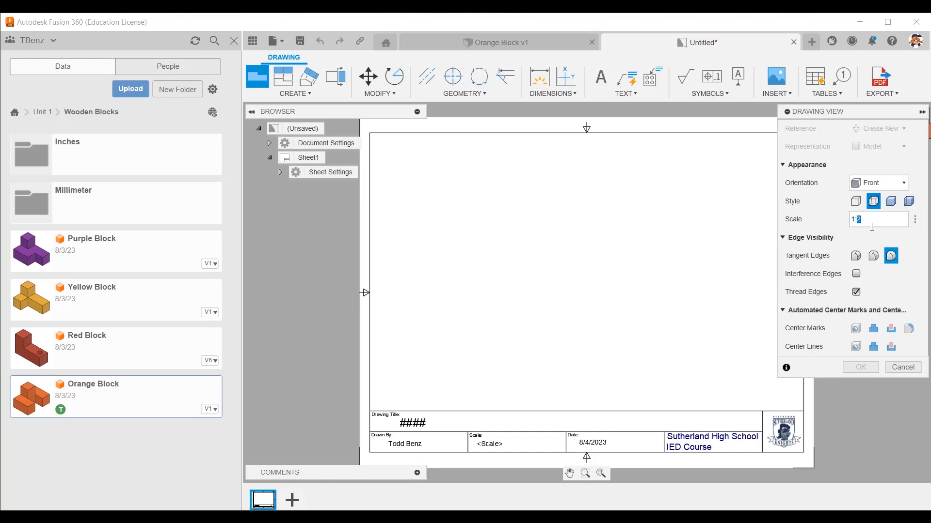
text(1)
click(438, 341)
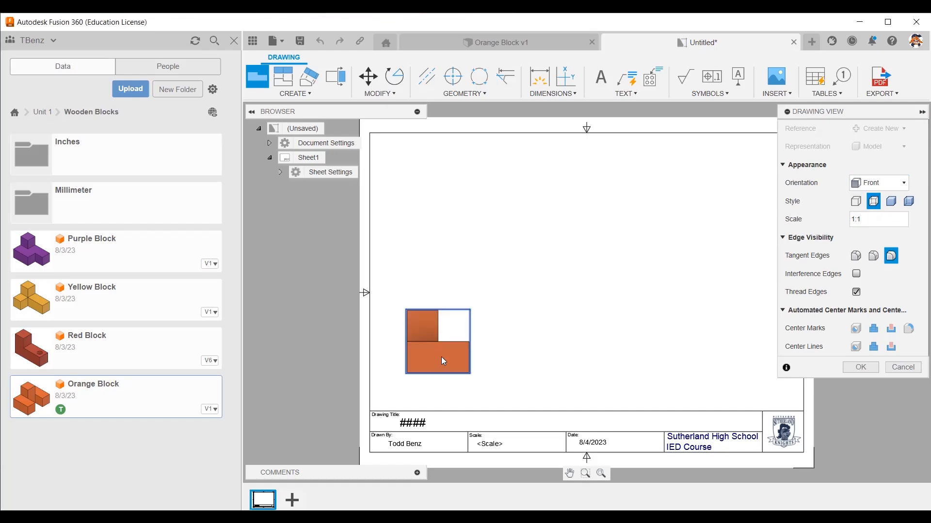
click(860, 368)
Project a top view, a right side view and an isometric view from the front base view.
click(284, 80)
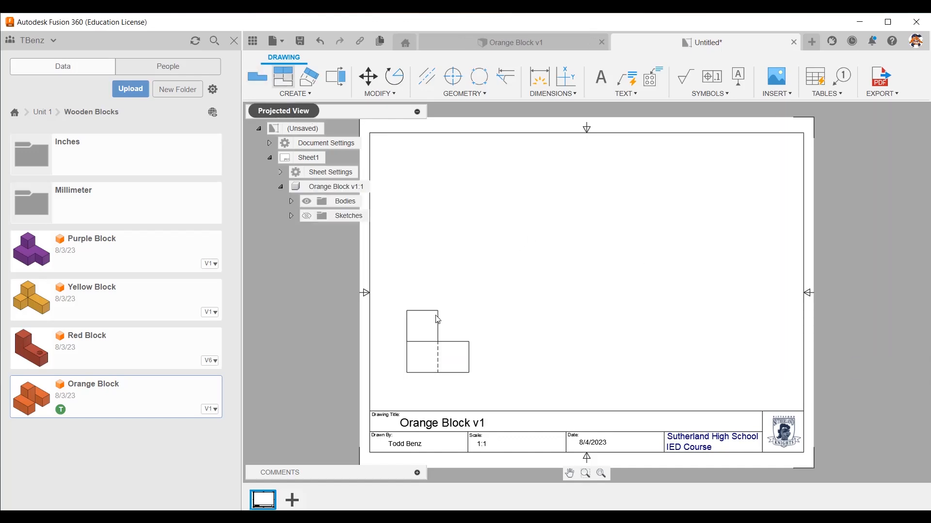
click(442, 205)
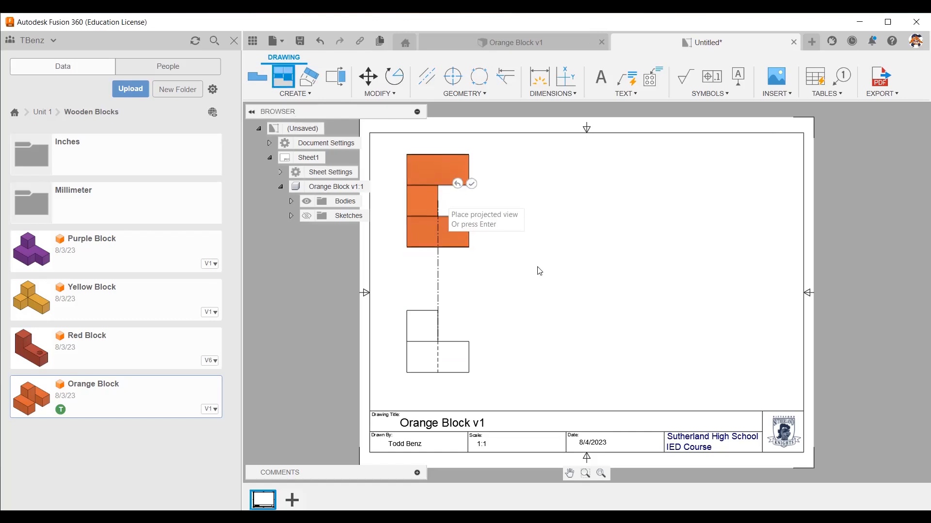
click(660, 356)
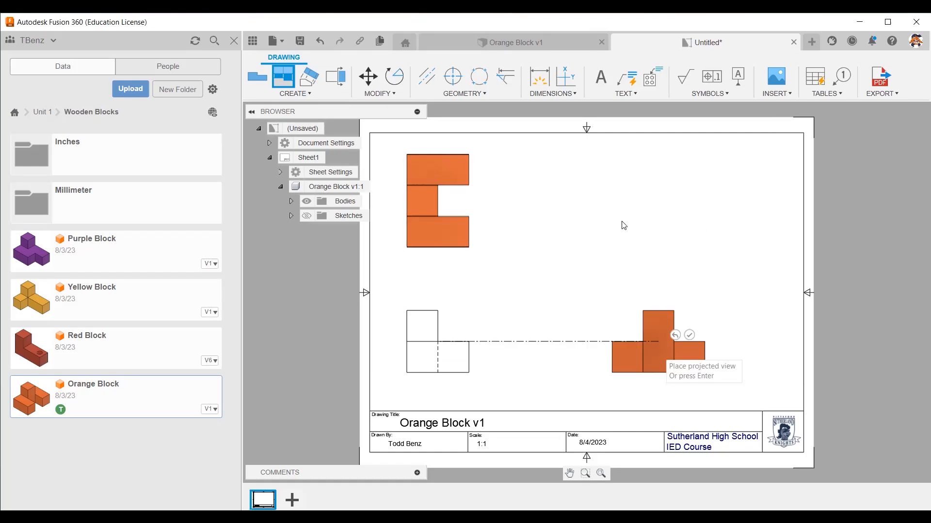
right_click(606, 237)
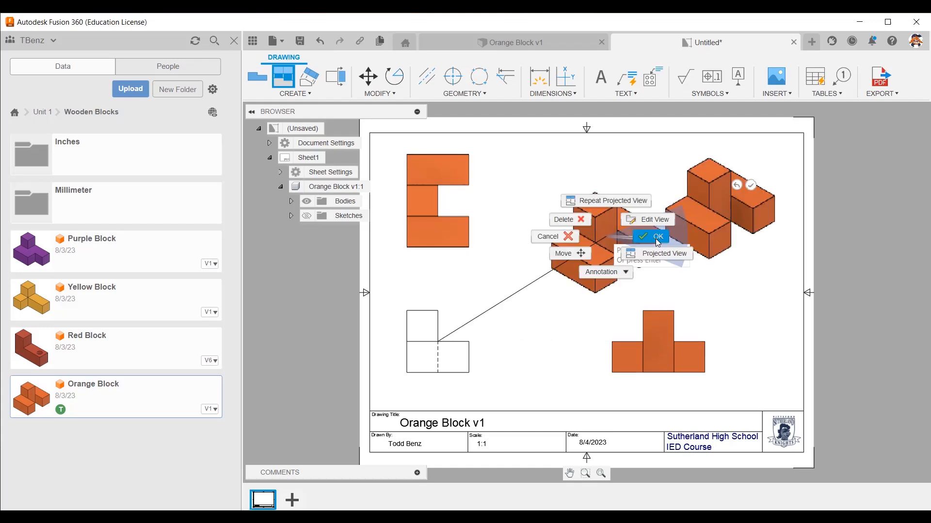
click(655, 237)
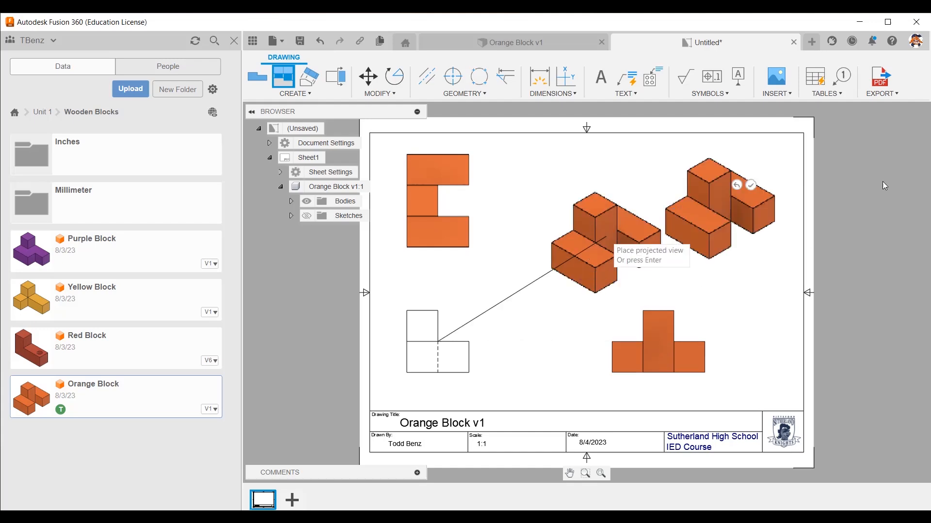
Set the isometric view's style to Shaded and check the filled-in title block on the sheet.
double_click(766, 216)
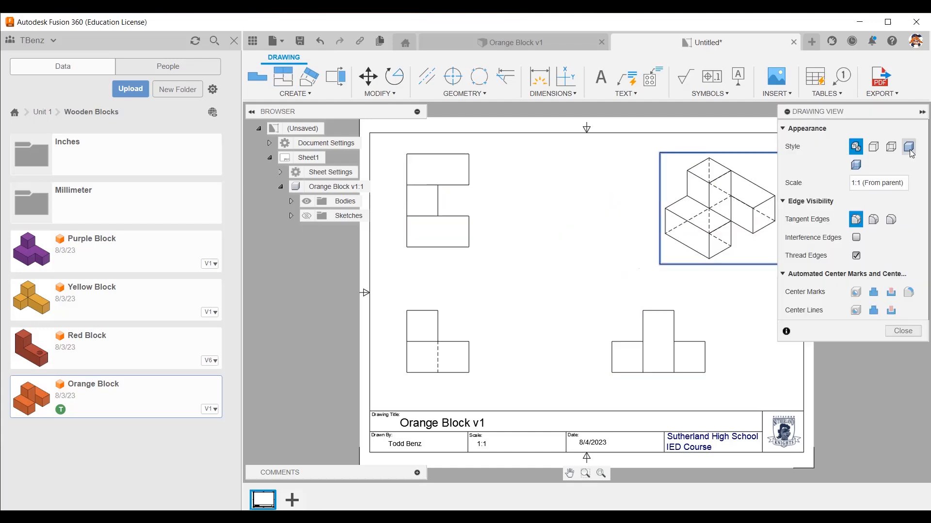
click(909, 146)
click(903, 369)
scroll(571, 470, up, 3)
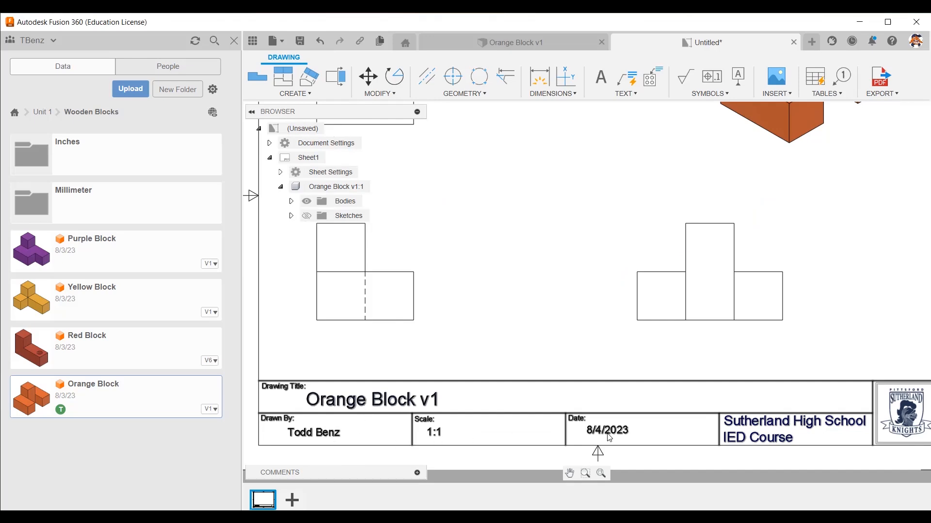
scroll(609, 438, down, 3)
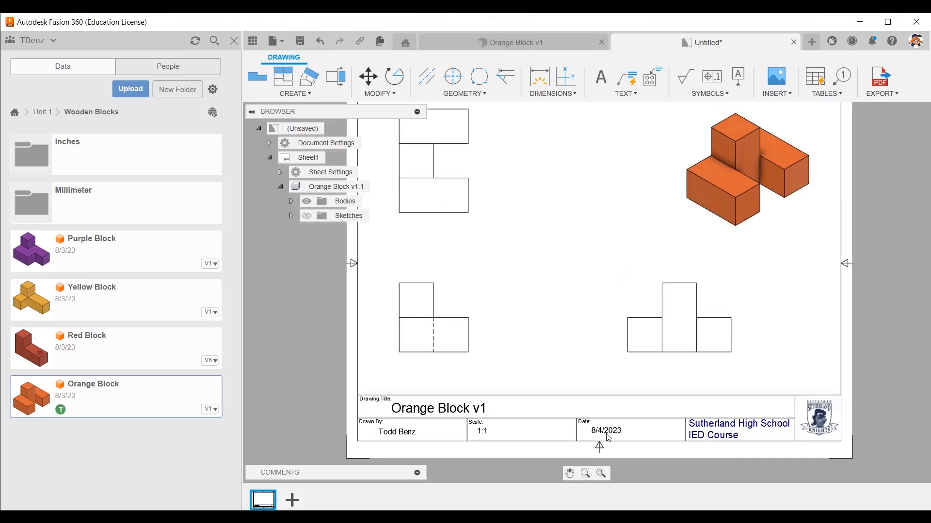
scroll(609, 438, down, 1)
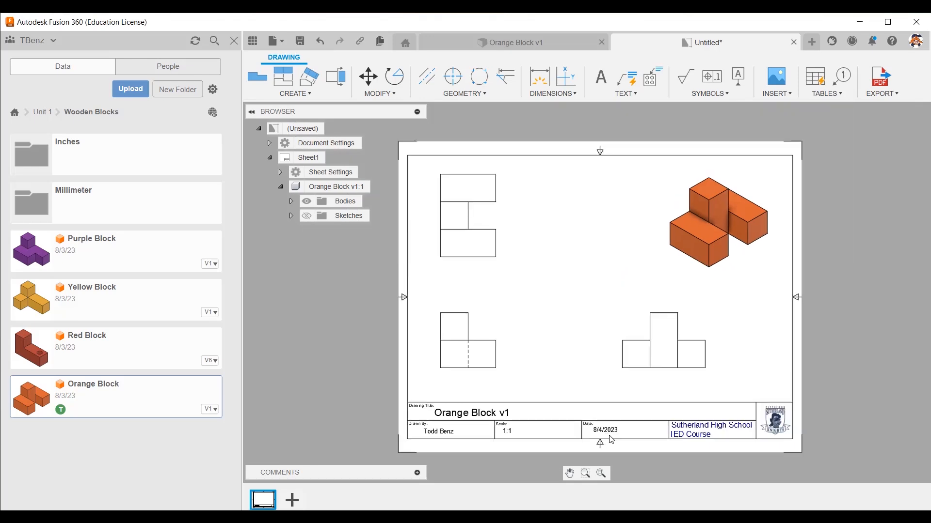